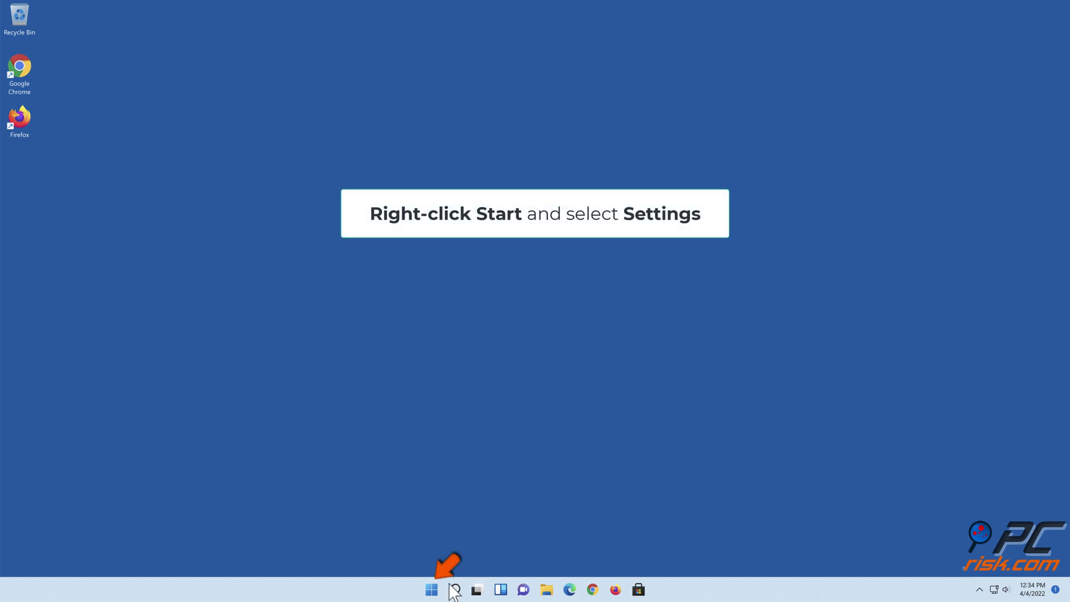
# Open the Date & time page of Windows Settings and turn off setting the time automatically.
pyautogui.rightClick(432, 589)
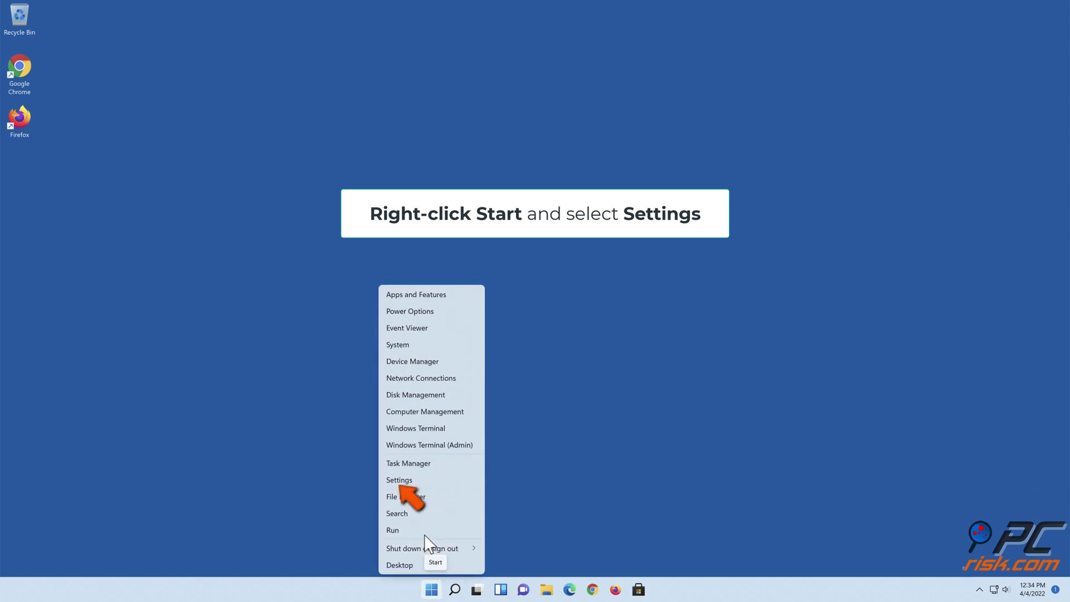
pyautogui.click(399, 480)
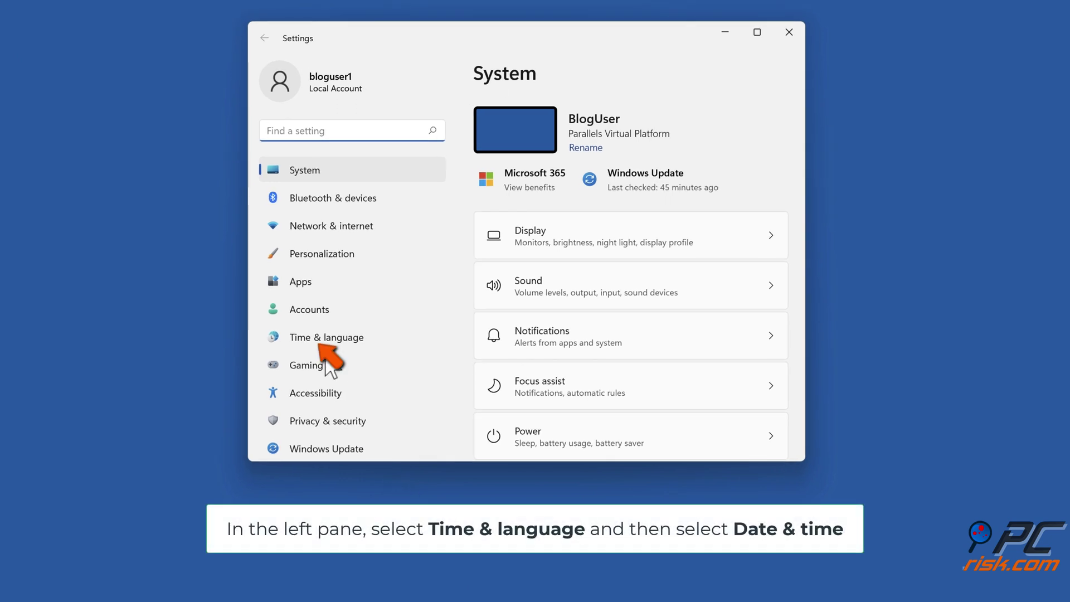
pyautogui.click(324, 340)
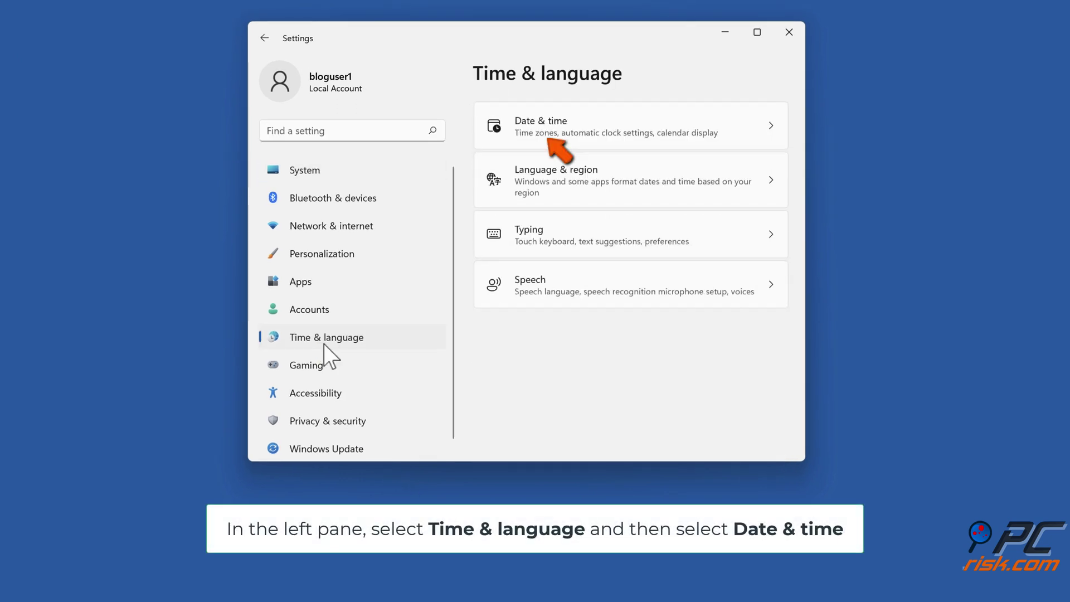
pyautogui.click(544, 137)
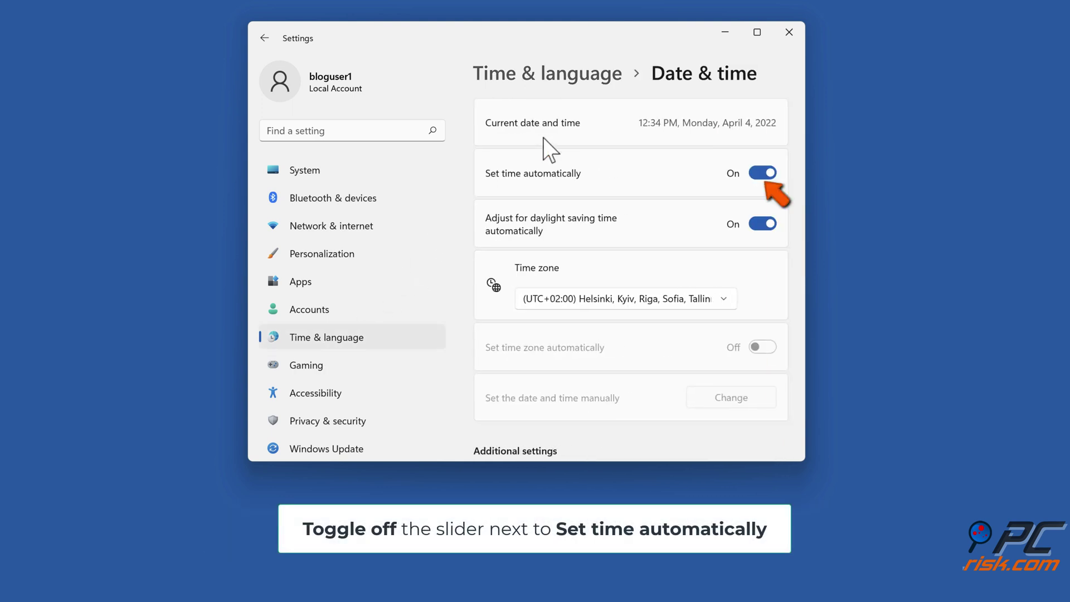
pyautogui.click(765, 175)
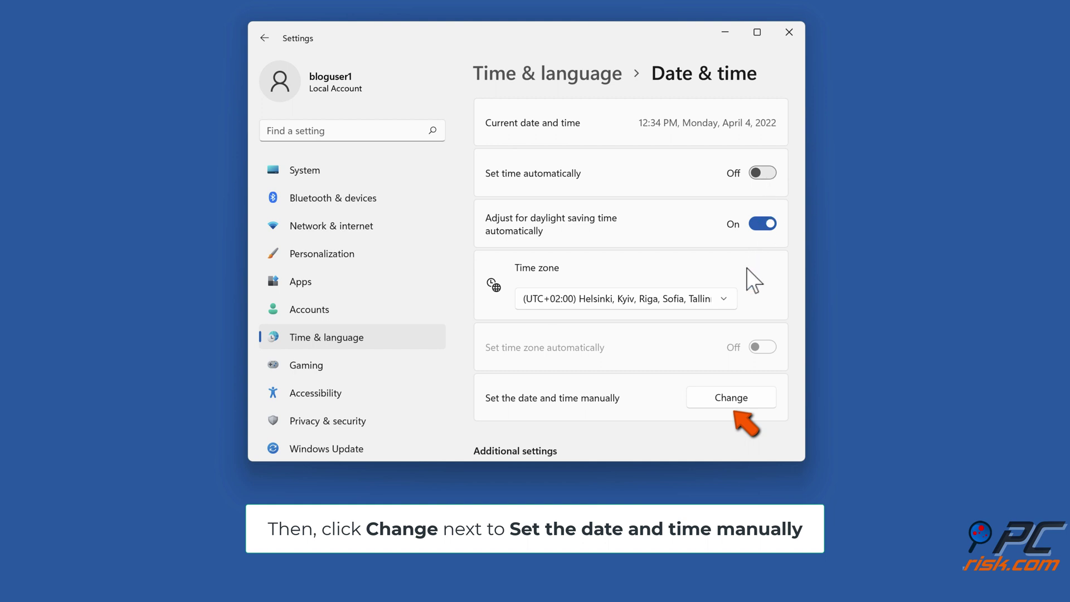
# Set the system date manually to October 30, 2021 and apply the change.
pyautogui.click(724, 400)
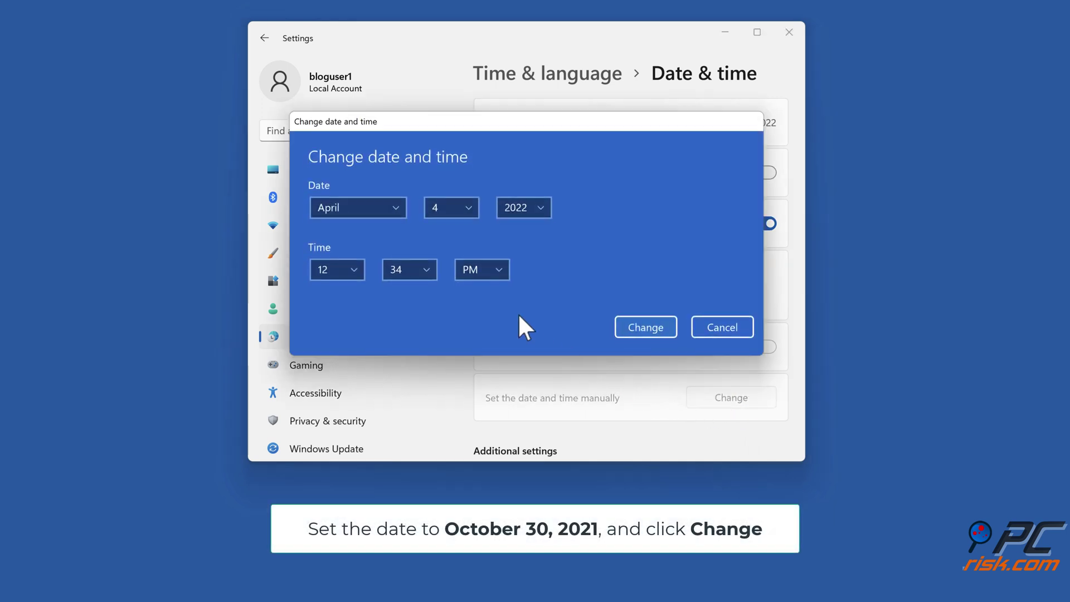
pyautogui.click(402, 210)
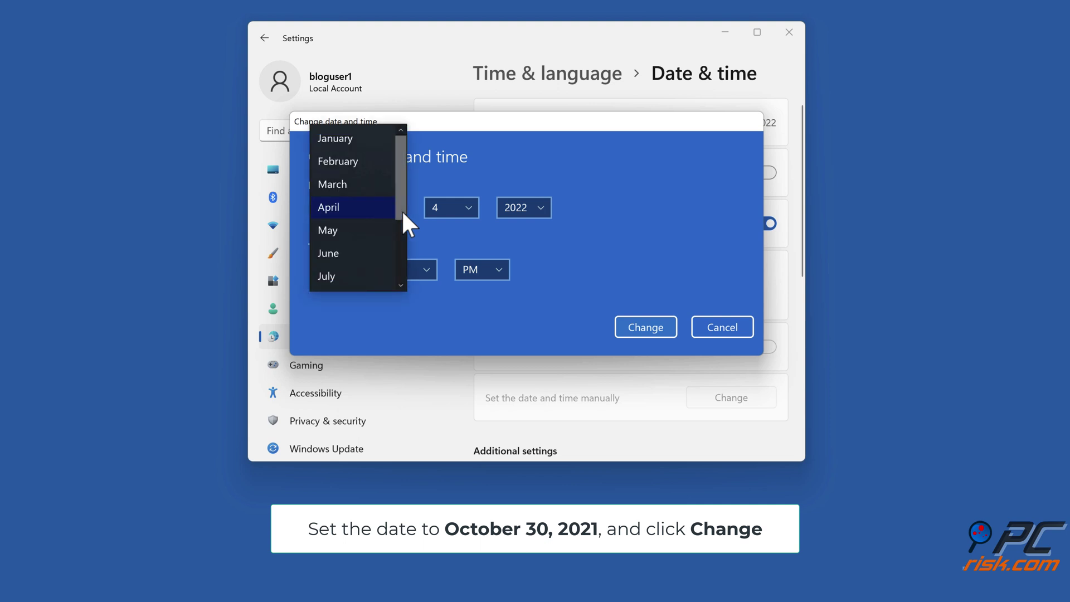
pyautogui.scroll(-2, 401, 210)
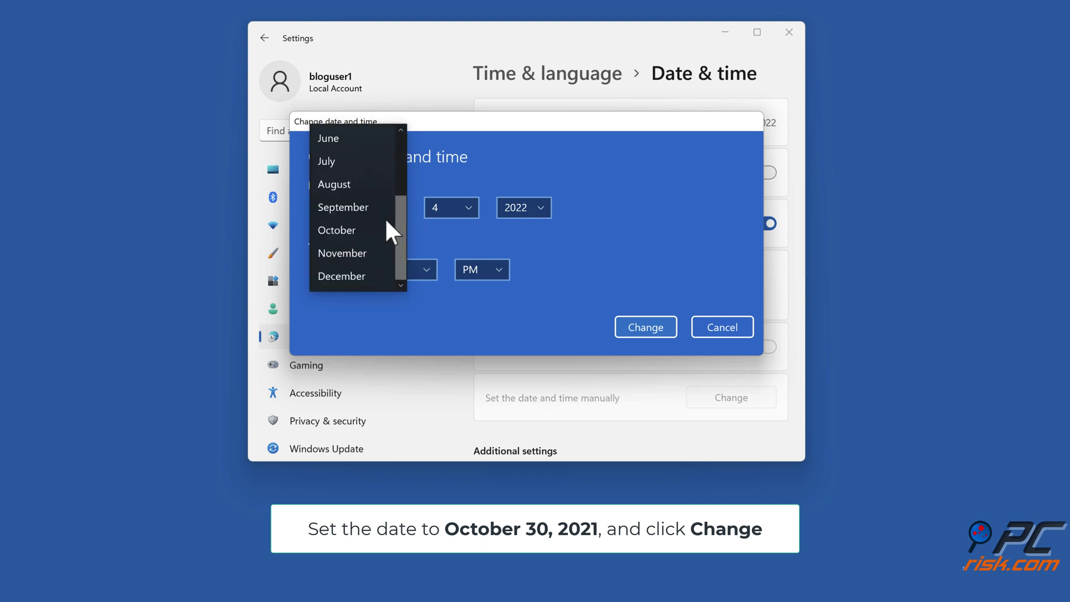
pyautogui.click(366, 230)
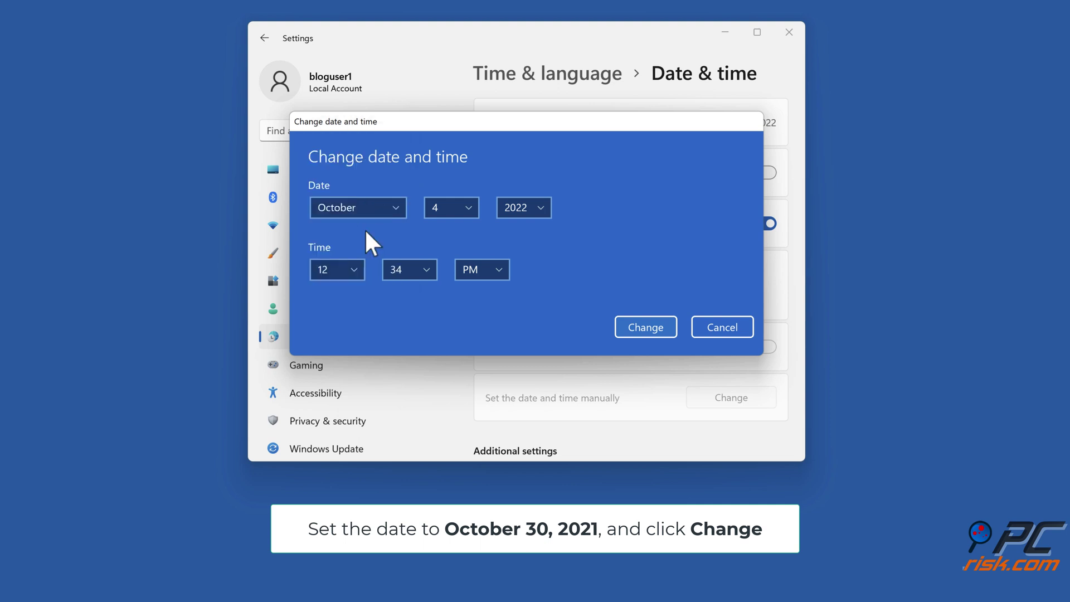
pyautogui.click(462, 207)
pyautogui.scroll(-6, 462, 209)
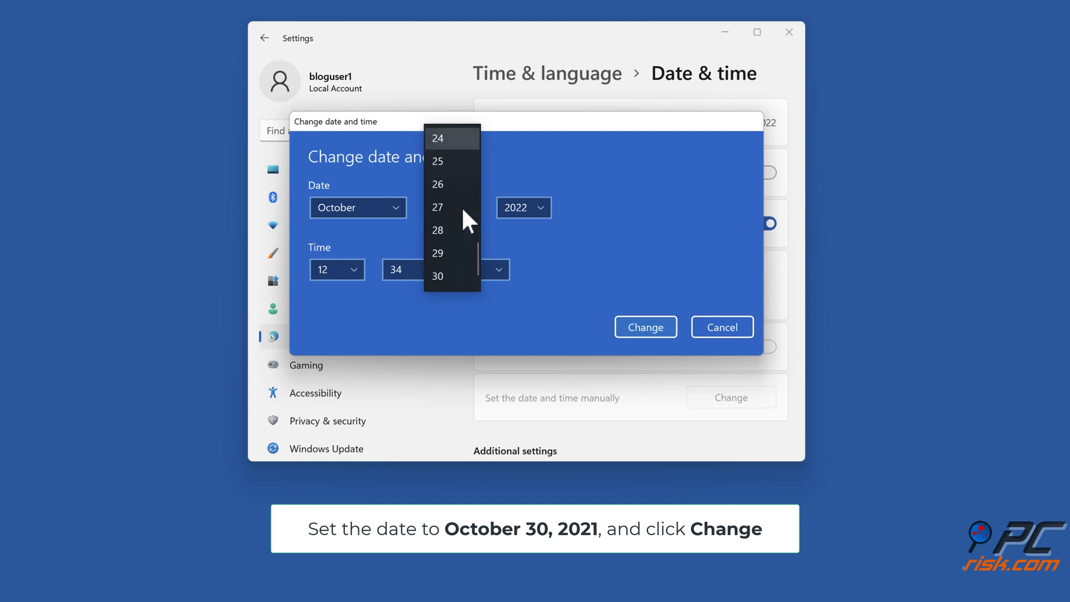
pyautogui.scroll(-1, 462, 220)
pyautogui.click(449, 253)
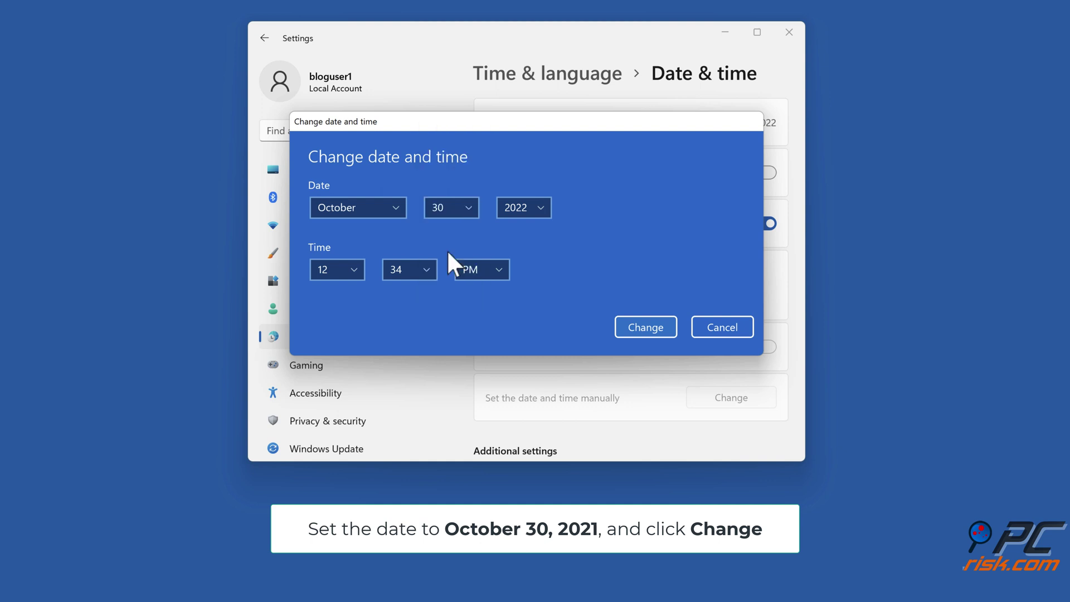
pyautogui.click(541, 205)
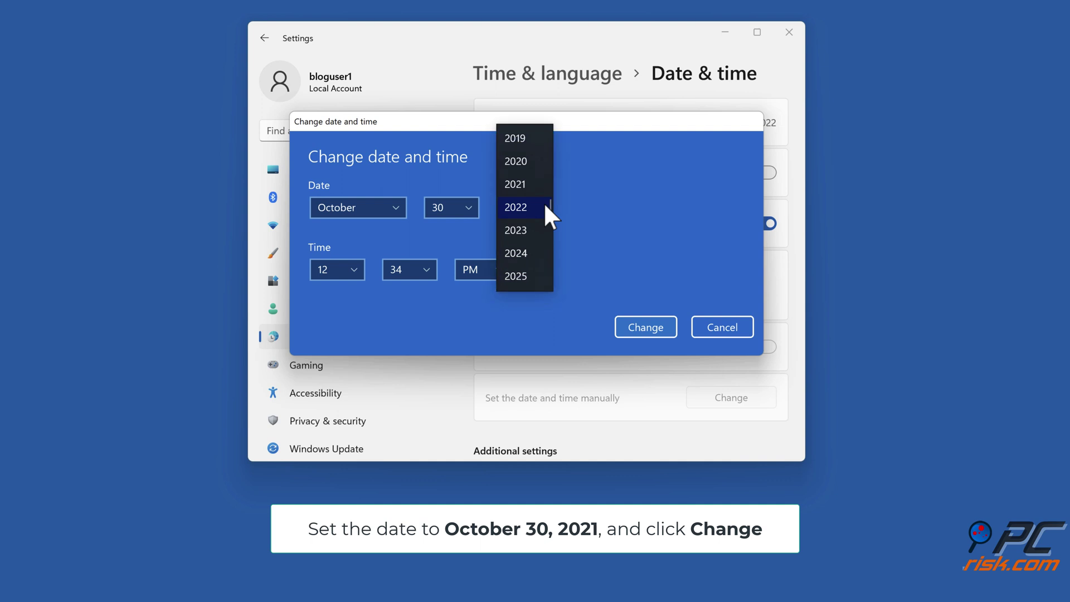
pyautogui.click(533, 184)
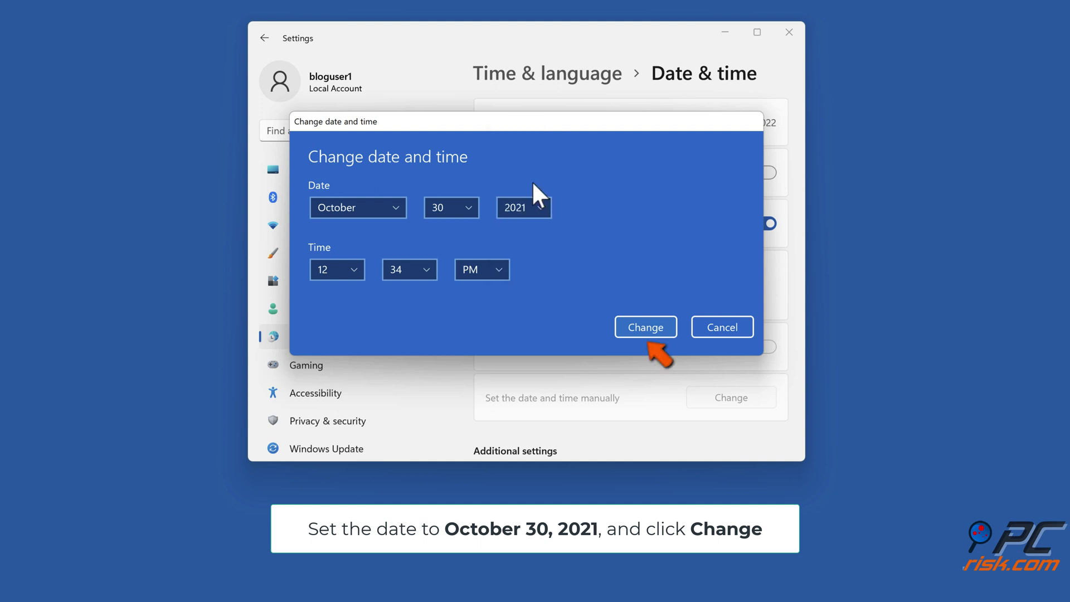
pyautogui.click(642, 335)
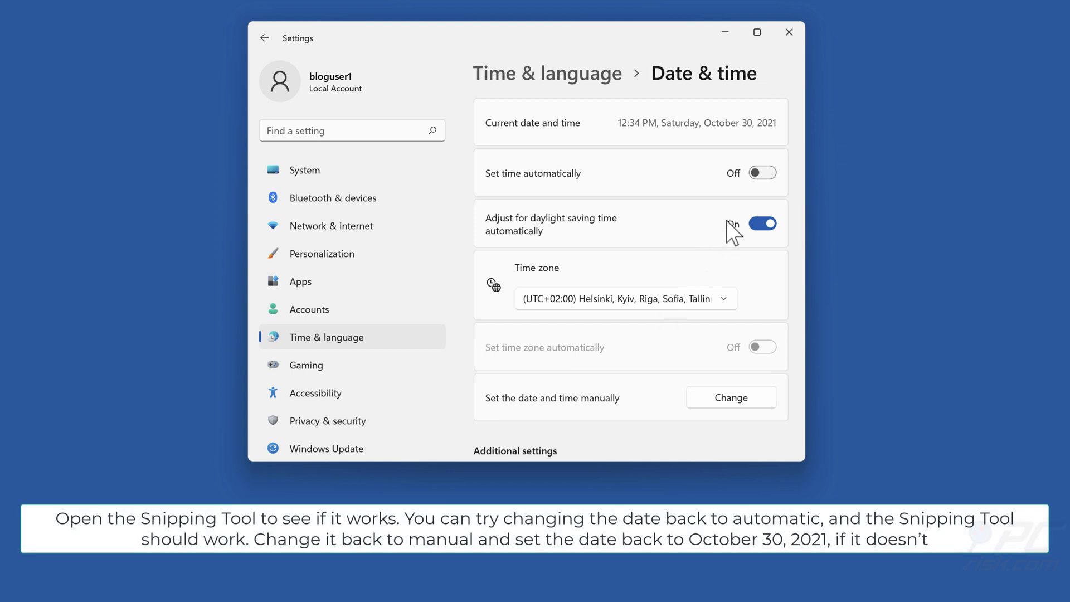
# Turn setting the time automatically back on and close Settings.
pyautogui.click(766, 173)
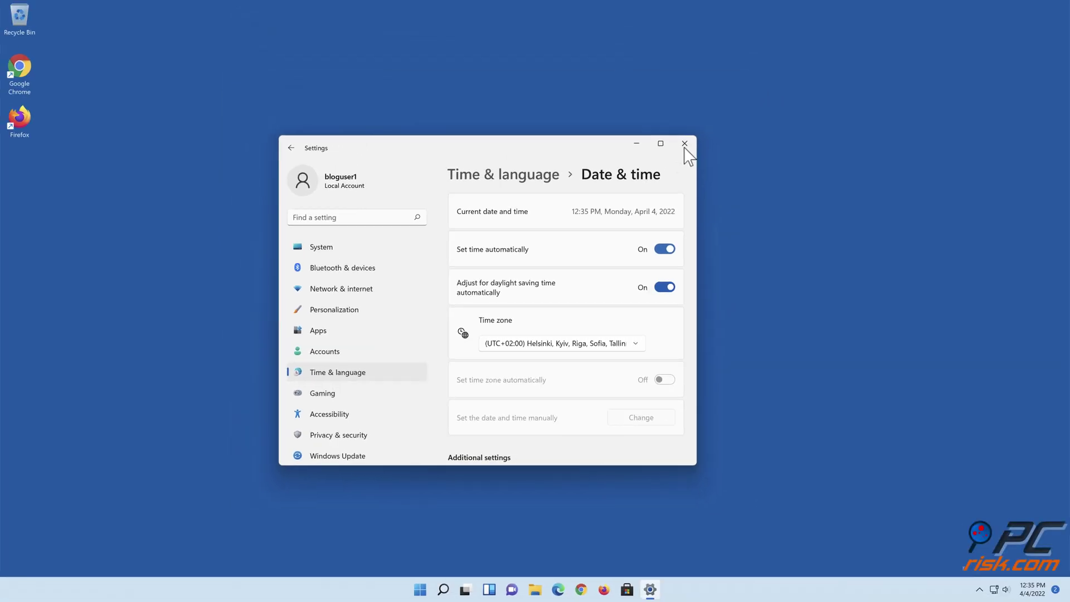
pyautogui.click(685, 144)
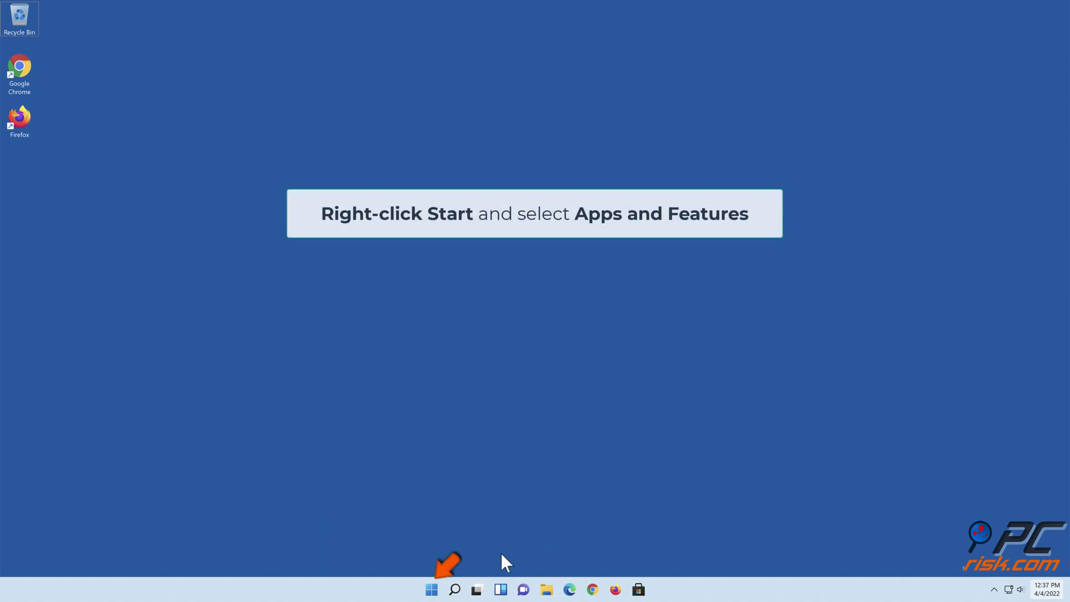
# Open the advanced options of Snipping Tool from the installed apps list in Apps & features.
pyautogui.rightClick(433, 590)
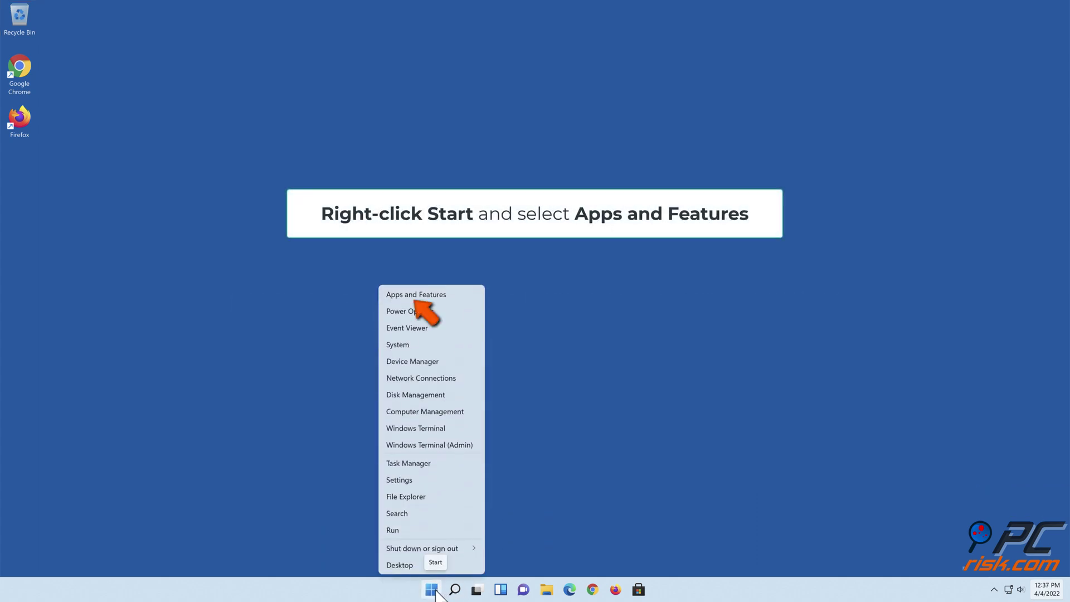
pyautogui.click(423, 296)
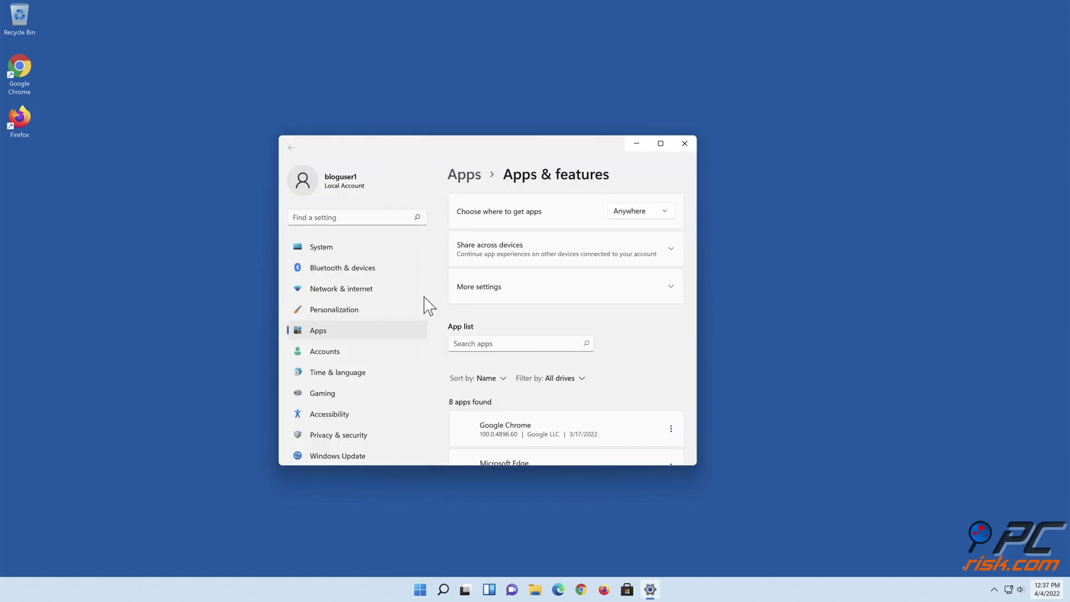
pyautogui.scroll(-5, 574, 320)
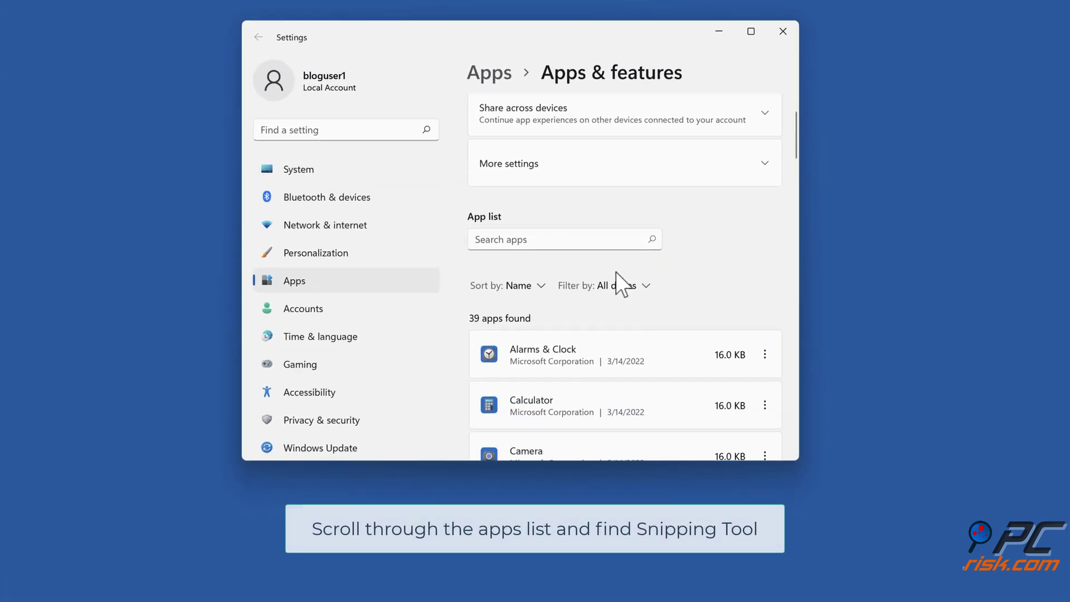
pyautogui.scroll(-10, 620, 282)
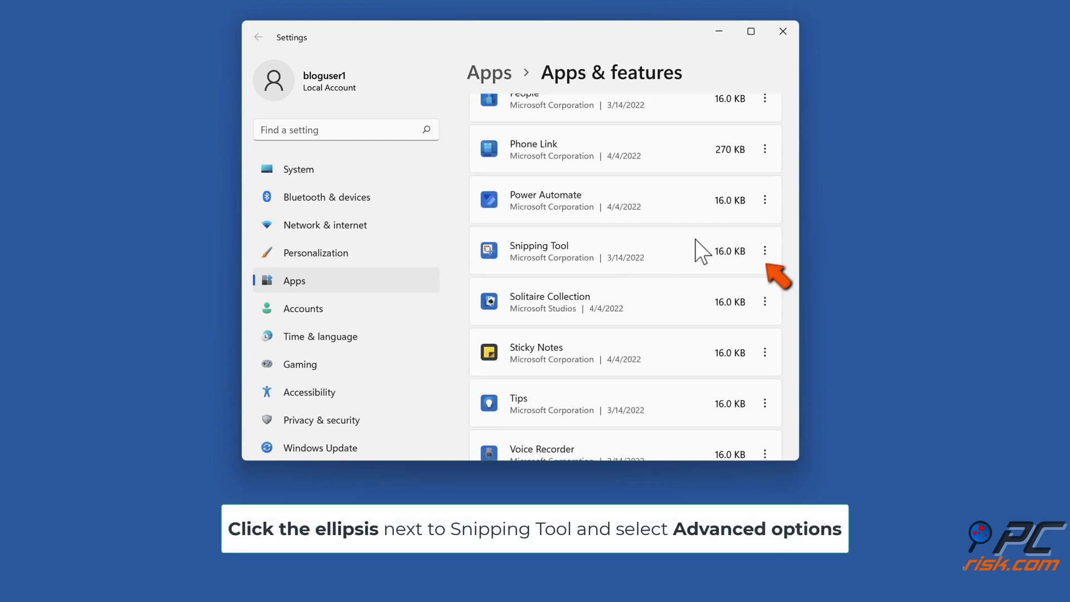
pyautogui.click(765, 251)
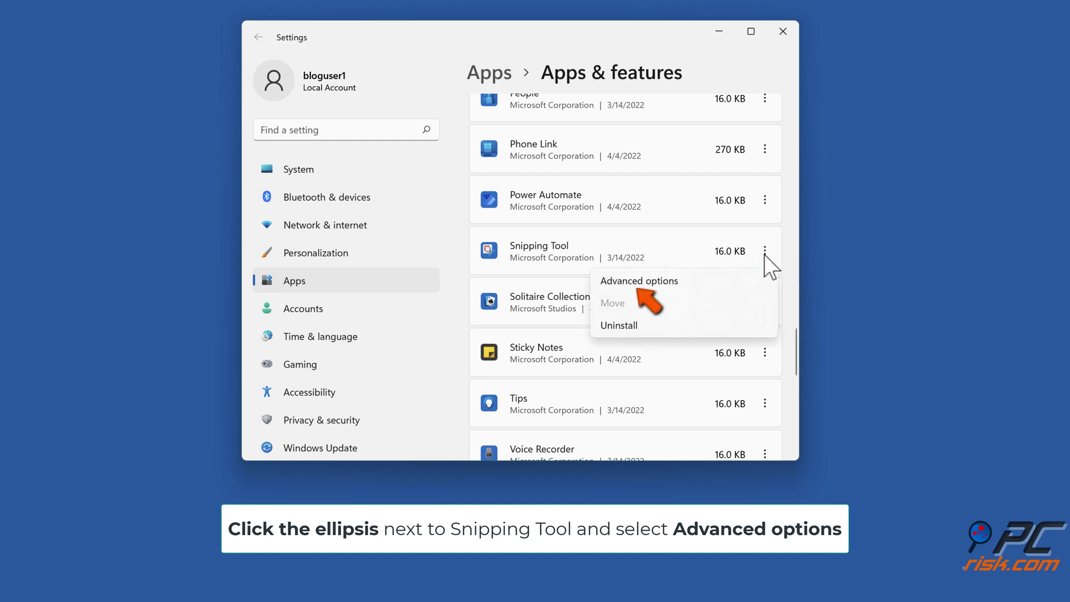
pyautogui.click(644, 287)
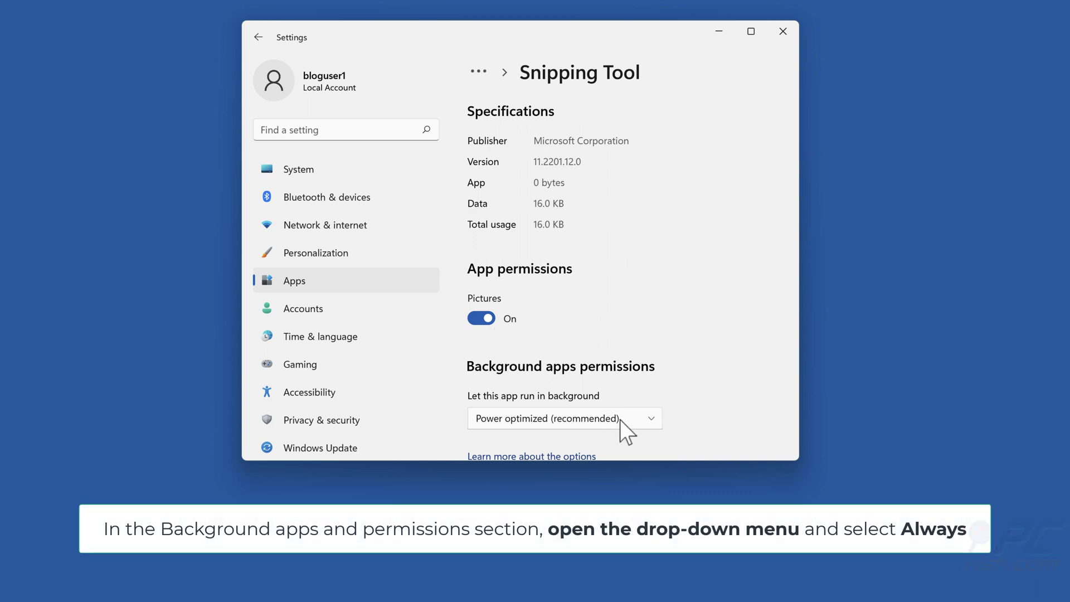
# Set Snipping Tool's background apps permission to Always.
pyautogui.scroll(-4, 667, 286)
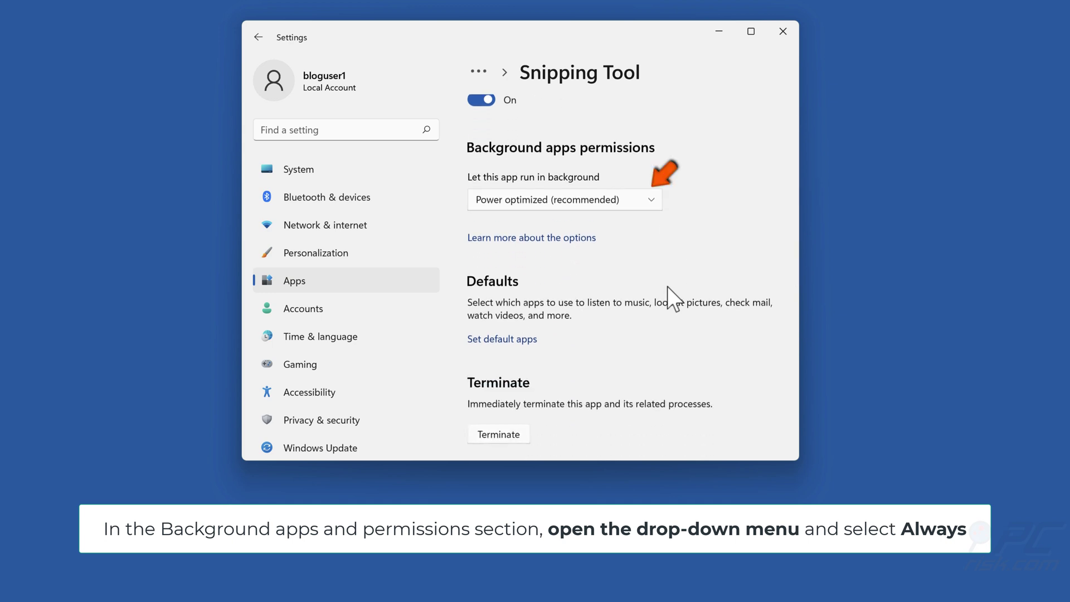
pyautogui.click(650, 199)
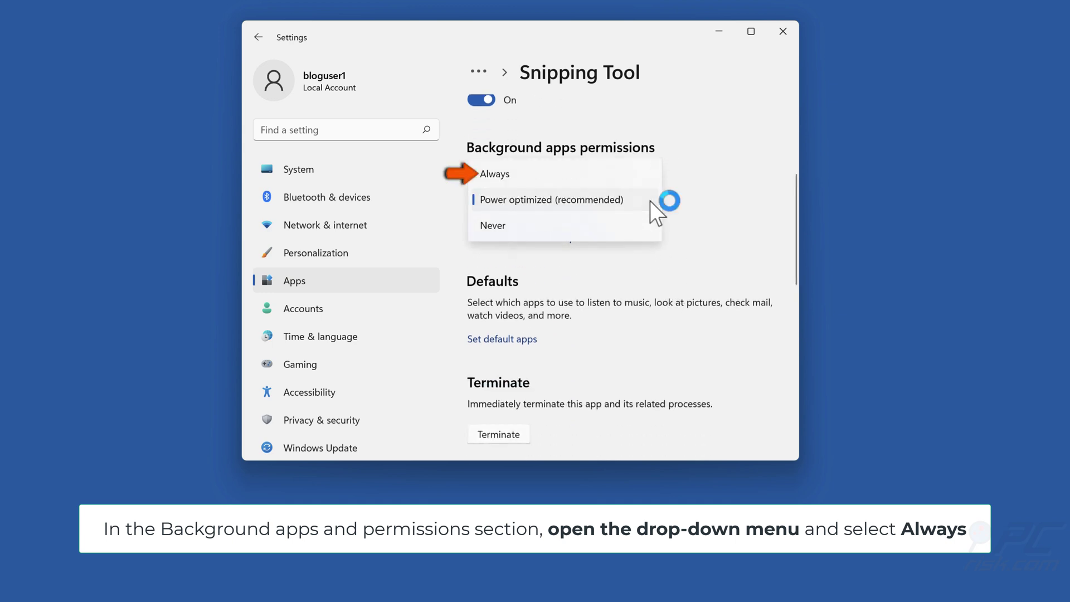
pyautogui.click(517, 177)
# Repair Snipping Tool, and reset it with deletion of its app data confirmed.
pyautogui.scroll(-5, 659, 229)
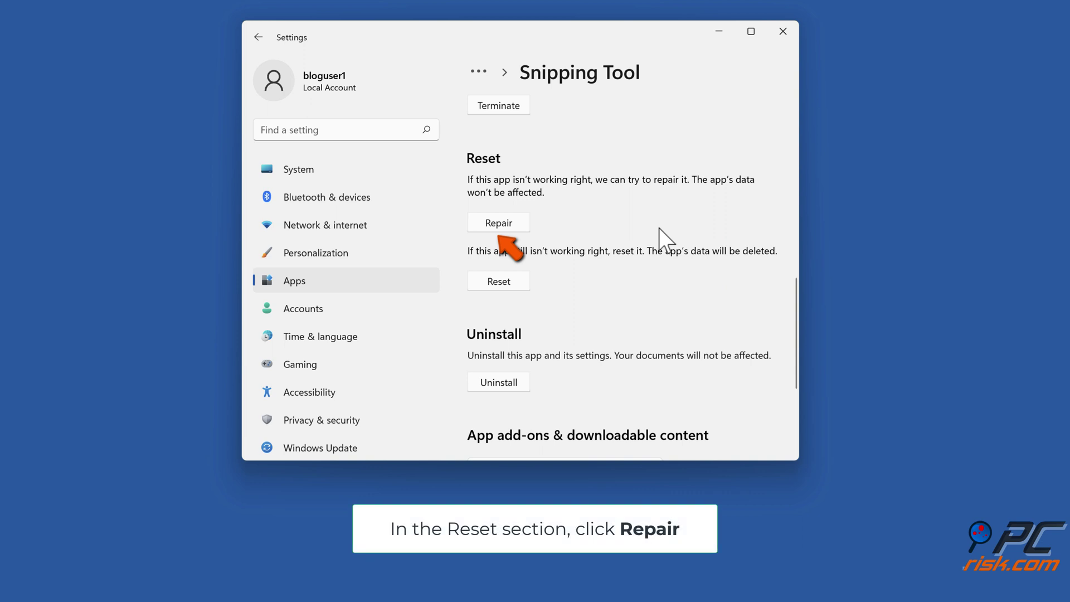
pyautogui.click(503, 226)
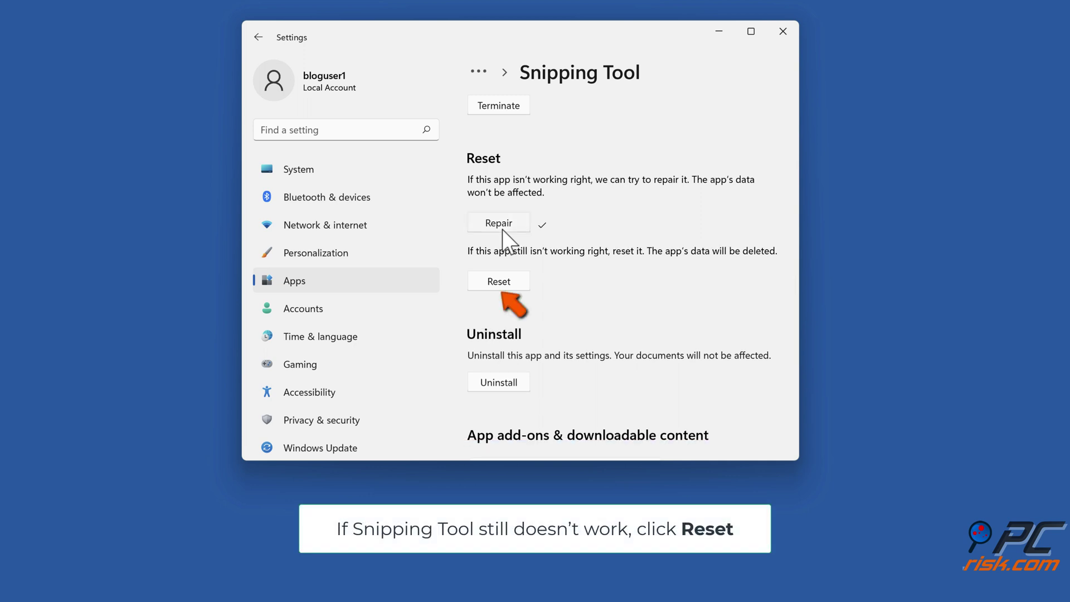
pyautogui.click(498, 283)
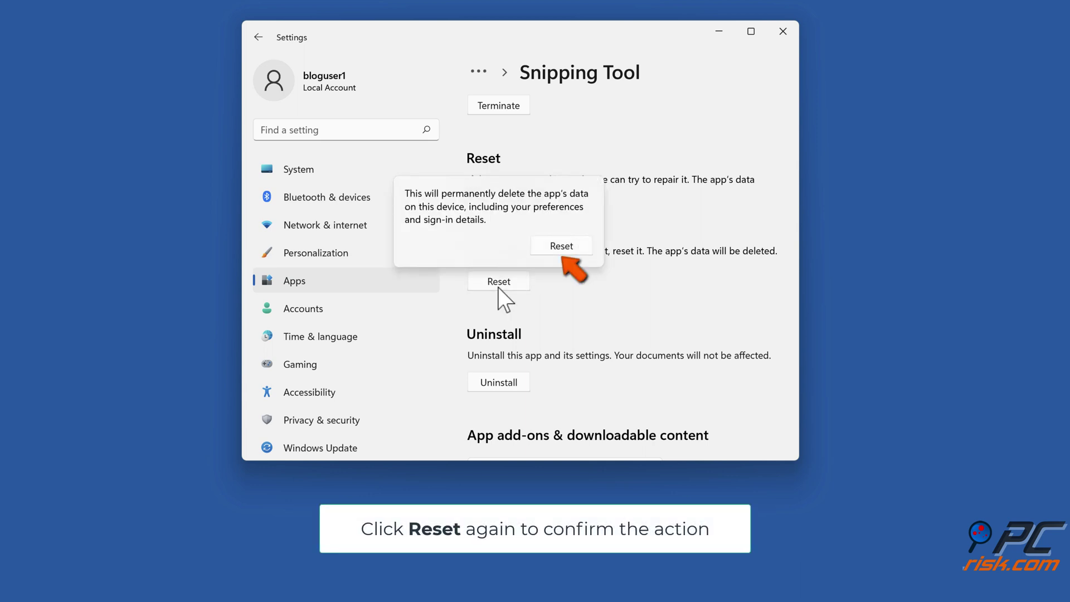
pyautogui.click(558, 250)
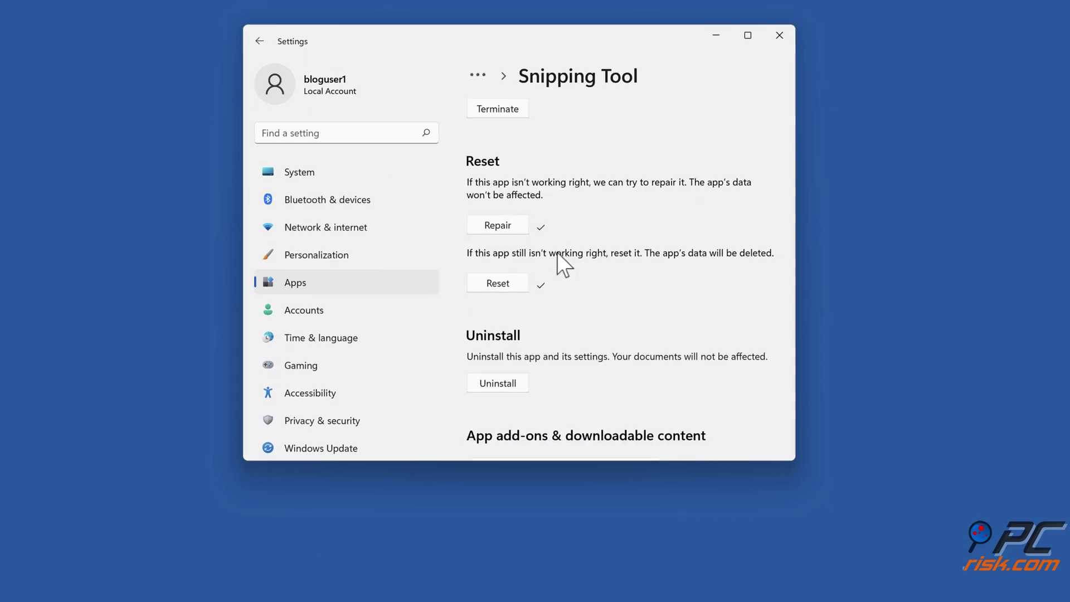
pyautogui.click(711, 113)
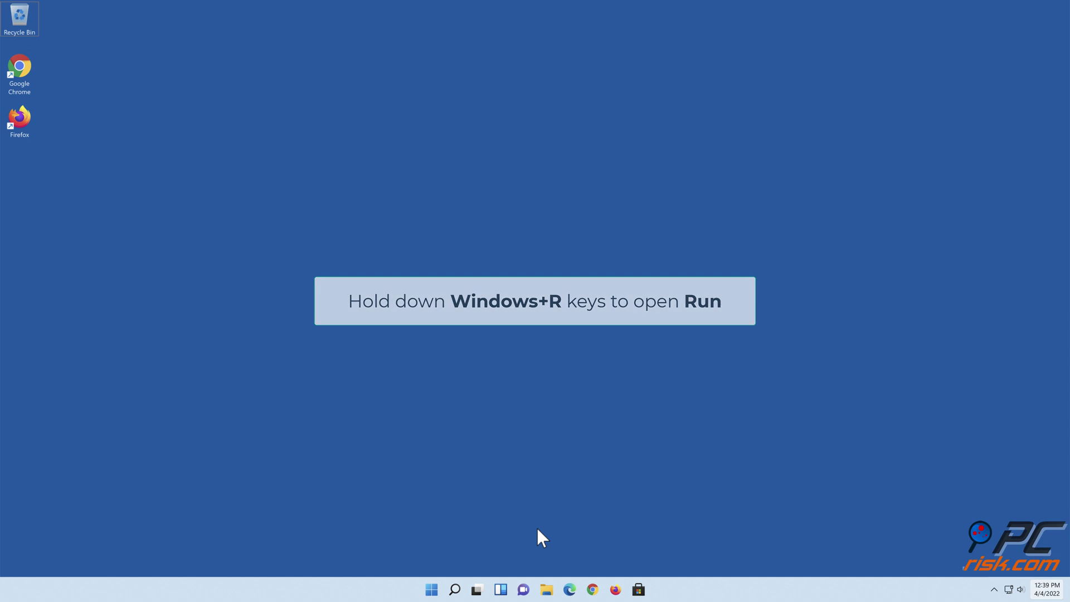
# Launch cmd as an elevated Command Prompt, run the system file scan sfc /scannow, and close the window when it finishes.
pyautogui.press('super+r')
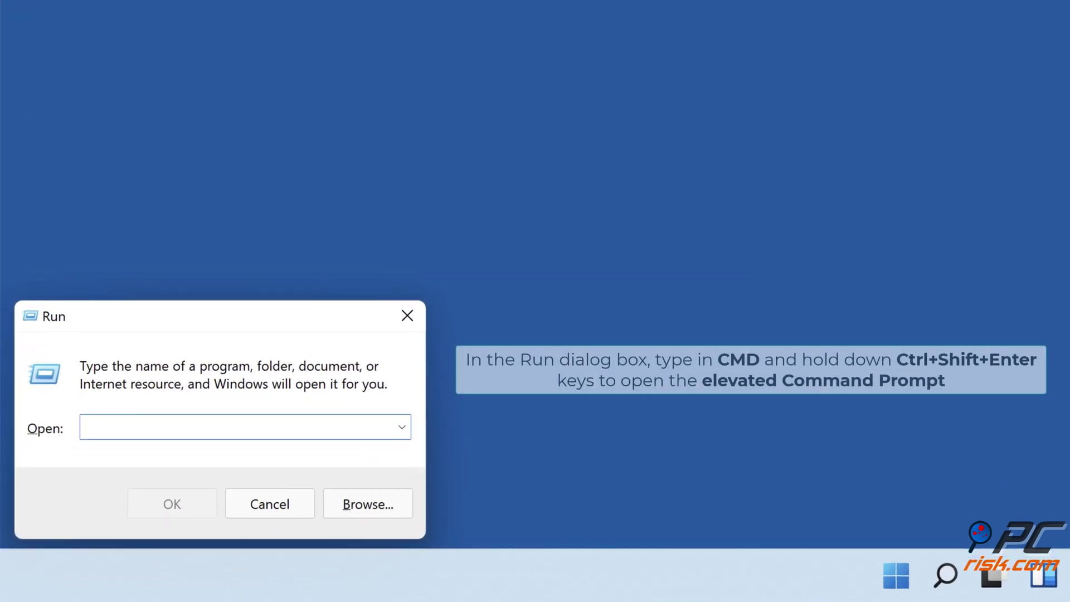
pyautogui.write('cmd')
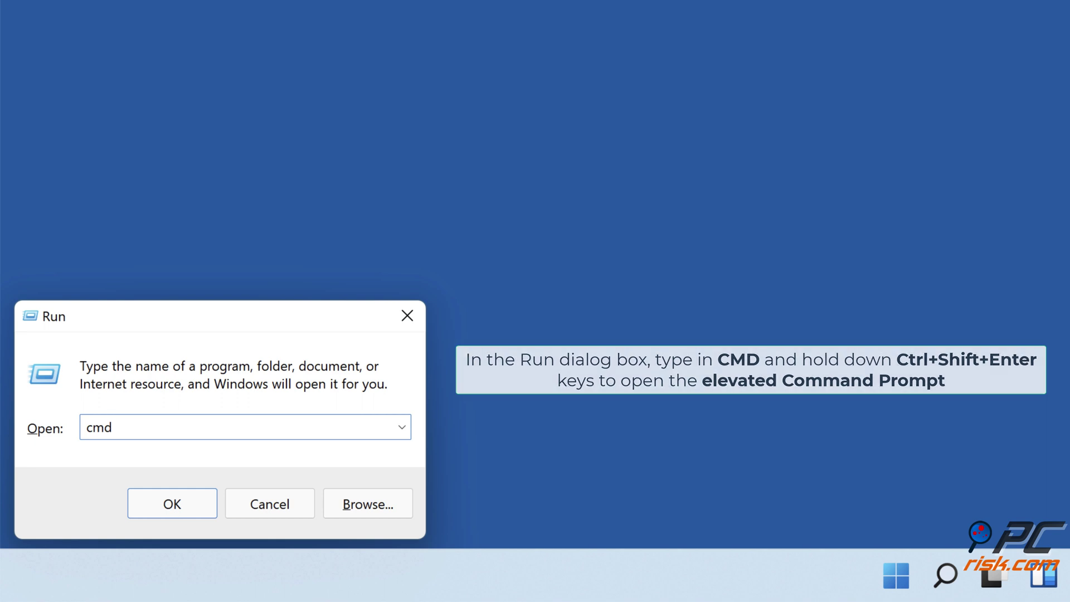
pyautogui.hotkey('ctrl', 'shift', 'Return')
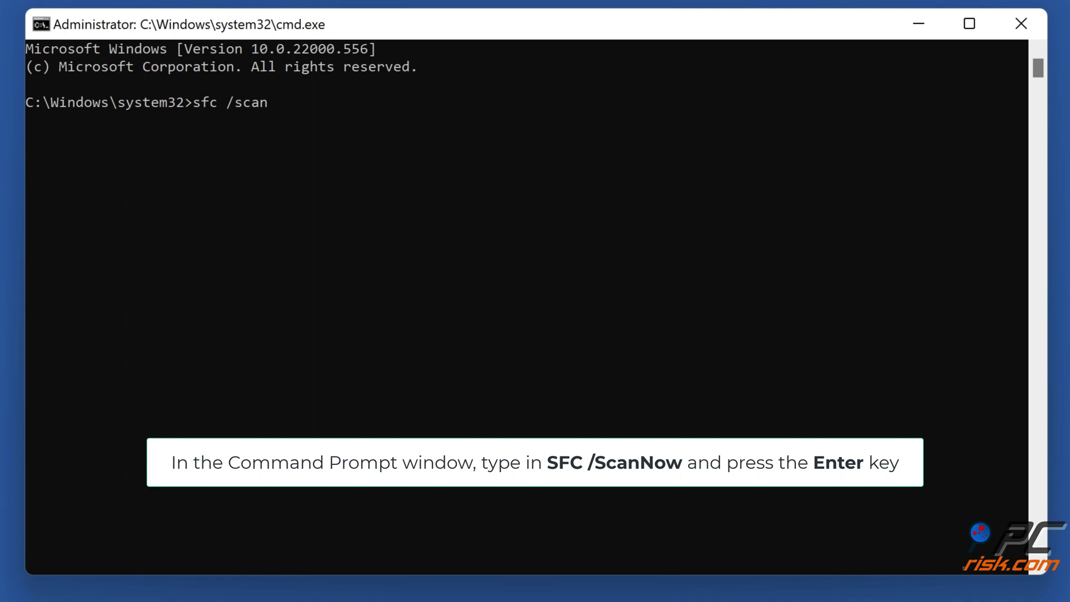
pyautogui.press('Return')
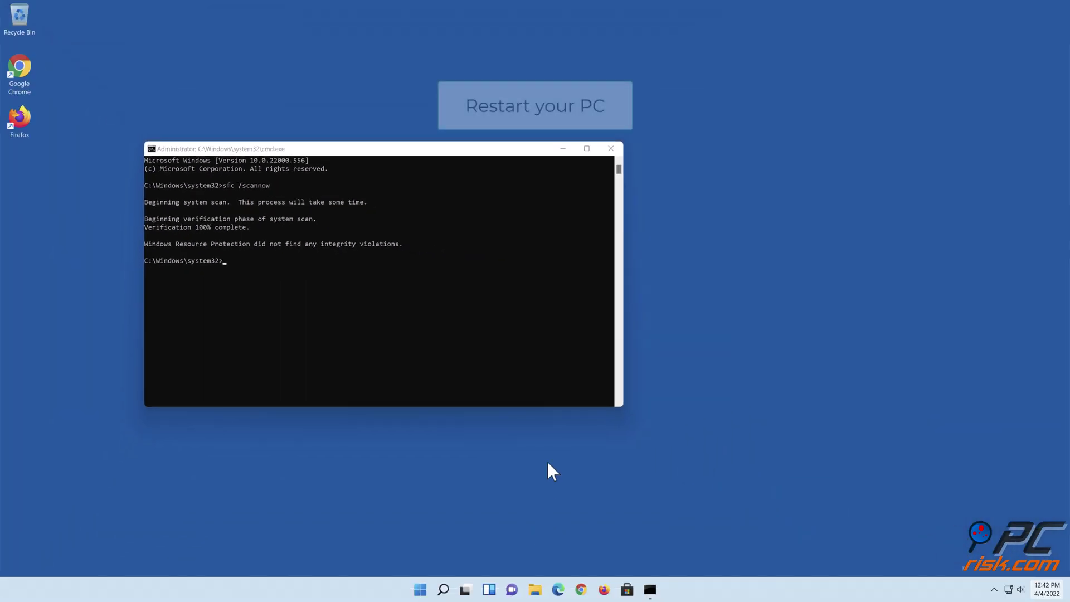
pyautogui.click(612, 149)
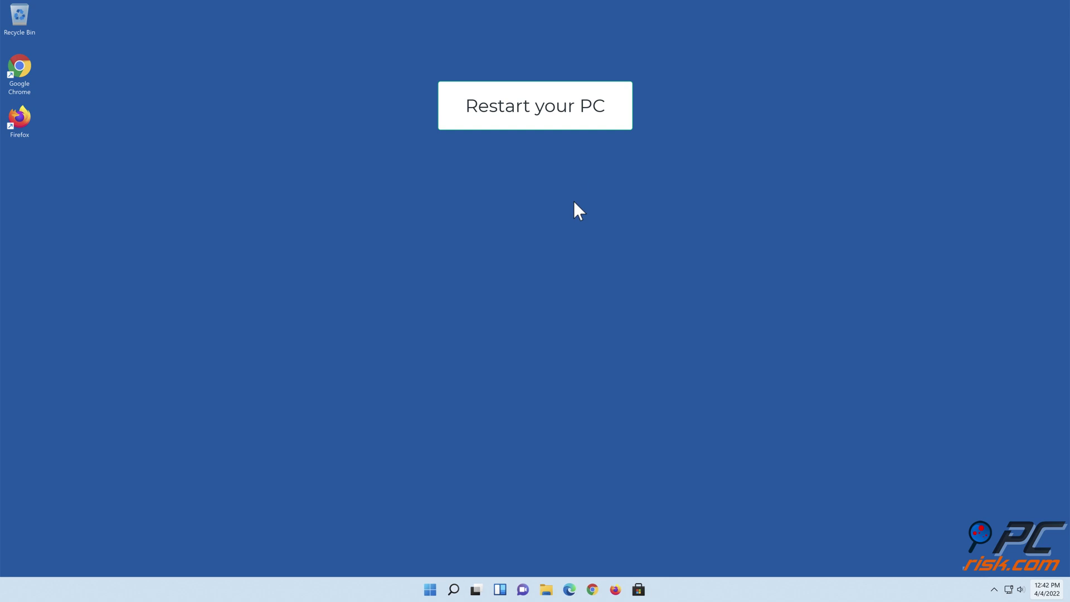
# Restart the PC from the Start menu's power options.
pyautogui.click(432, 591)
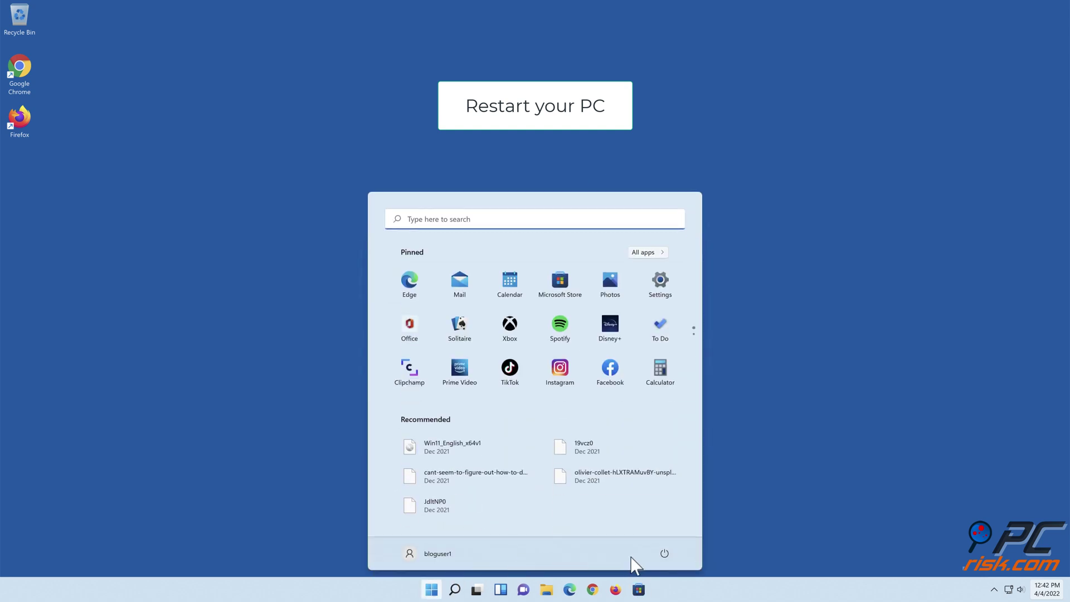
pyautogui.click(664, 555)
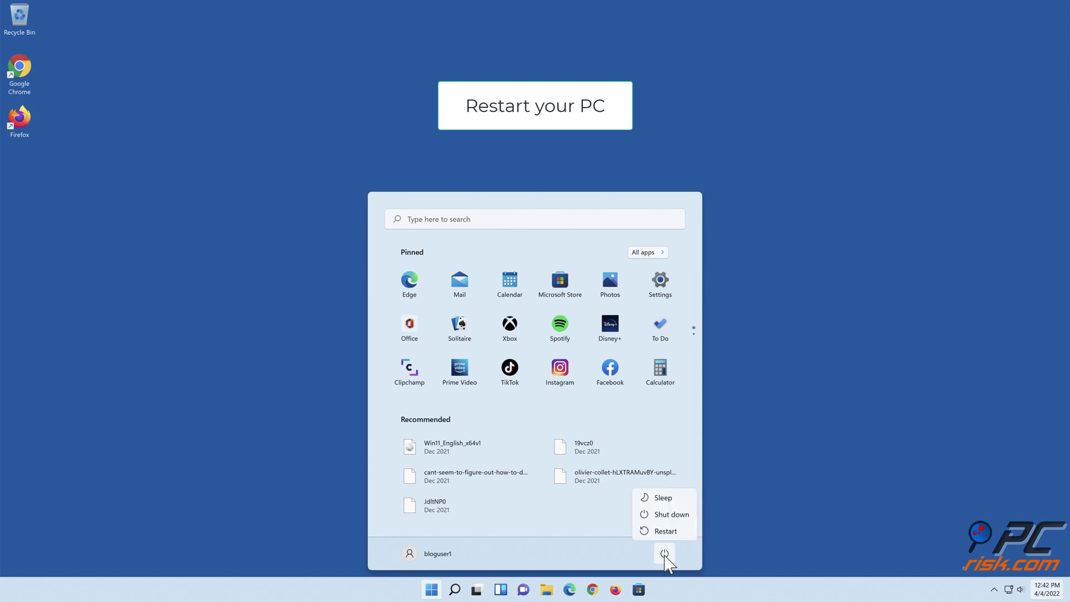
pyautogui.click(666, 532)
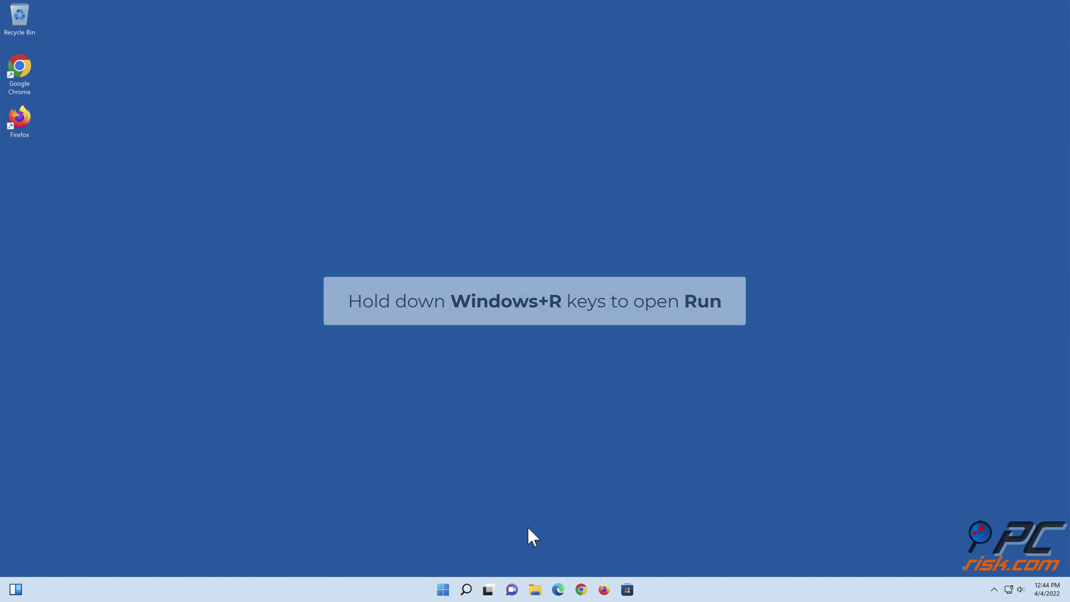
# Launch powershell as administrator through Run and remove the Snipping Tool package with get-appxpackage *Microsoft.ScreenSketch* | remove-appxpackage.
pyautogui.press('super+r')
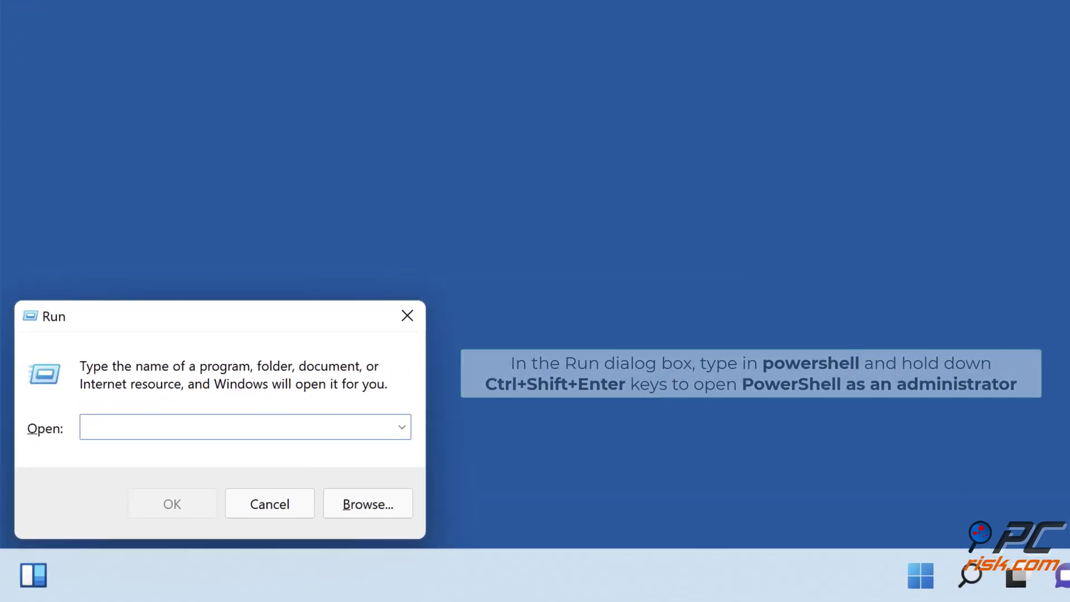
pyautogui.write('powershell')
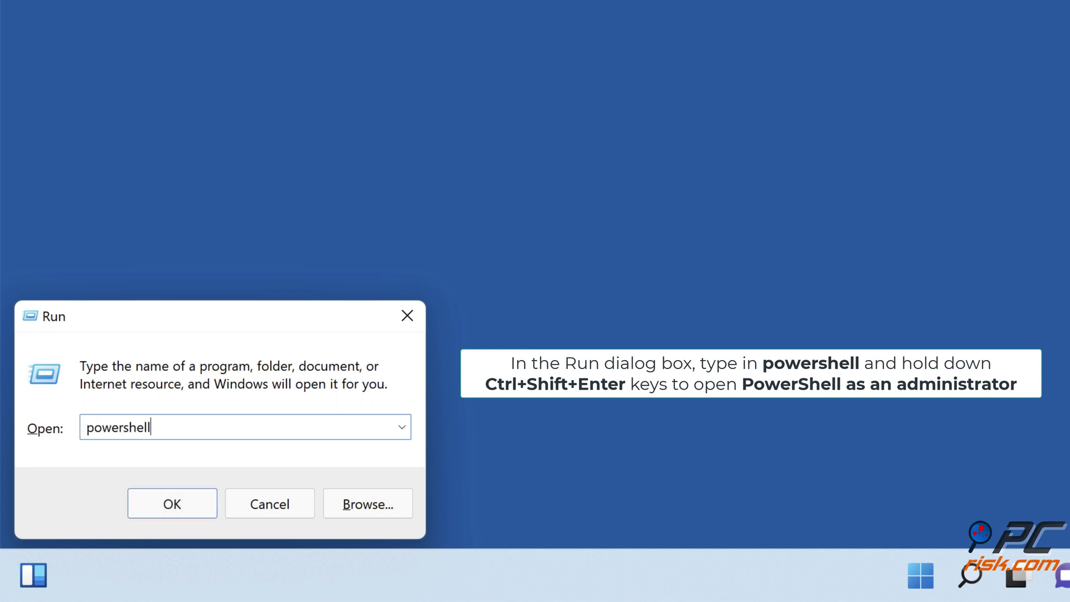
pyautogui.hotkey('ctrl', 'shift', 'Return')
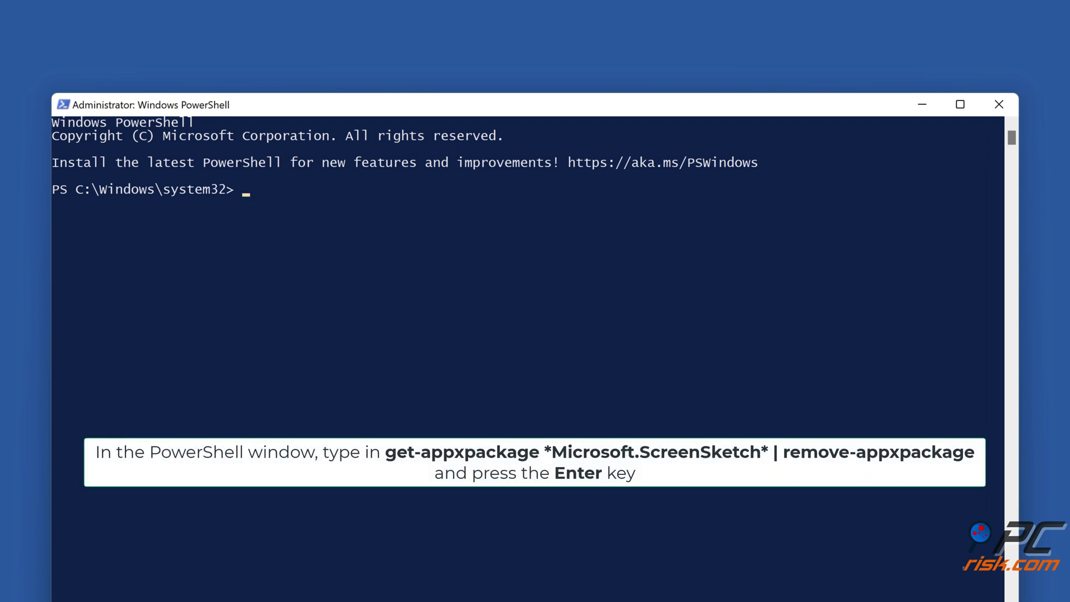
pyautogui.write('get-appxpackage *Microsoft.ScreenSketch* | remove-appxpackage')
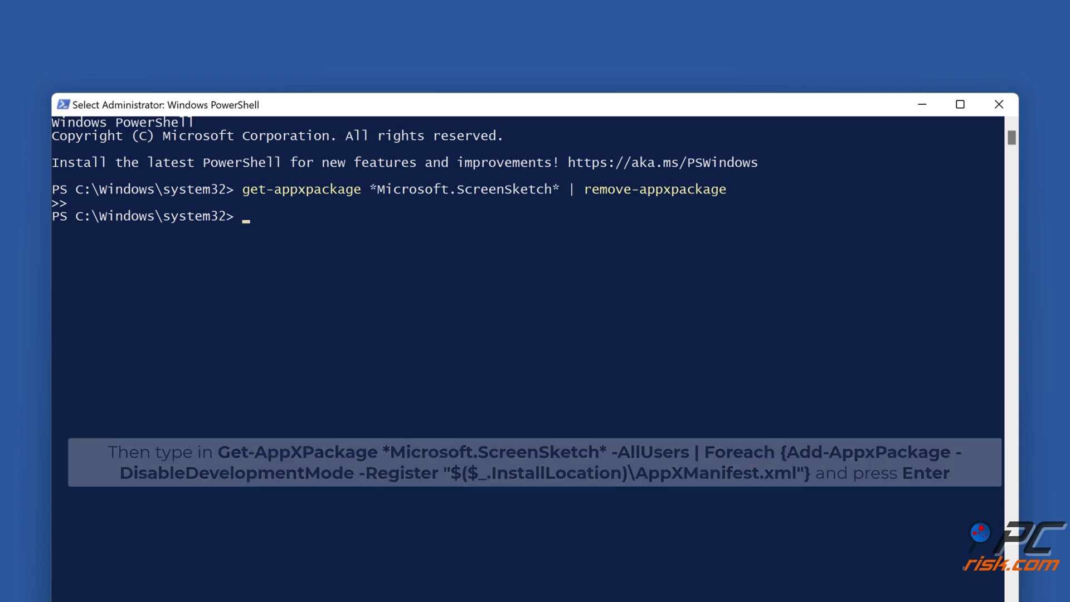
# Reinstall Snipping Tool with Get-AppXPackage *Microsoft.ScreenSketch* -AllUsers | Foreach {Add-AppxPackage -DisableDevelopmentMode -Register "$($_.InstallLocation)\AppXManifest.xml"}, and close PowerShell.
pyautogui.write('Get-AppXPackage *Microsoft.ScreenSketch* -AllUsers | Foreach {Add-AppxPackage -DisableDevelopmentMode -Register "$($_.InstallLocation)\\AppXManifest.xml"}')
pyautogui.press('Return')
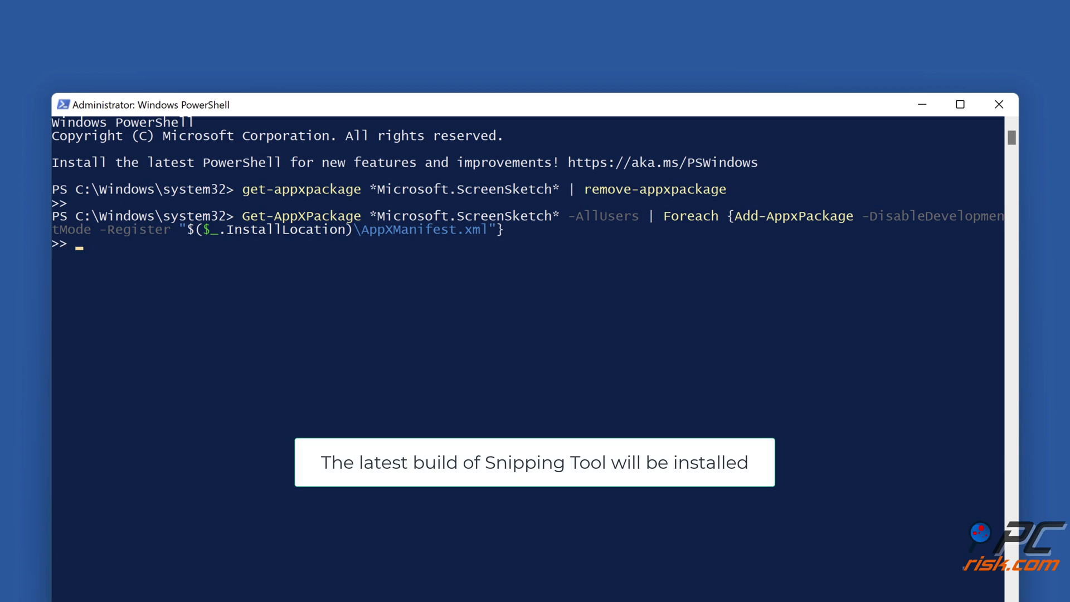
pyautogui.press('Return')
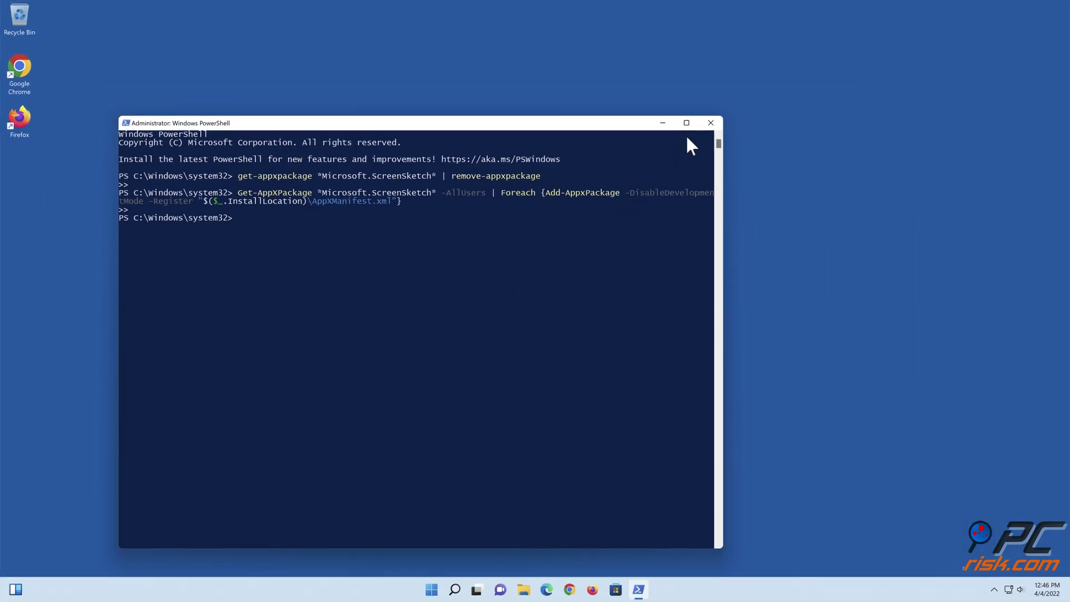
pyautogui.click(711, 123)
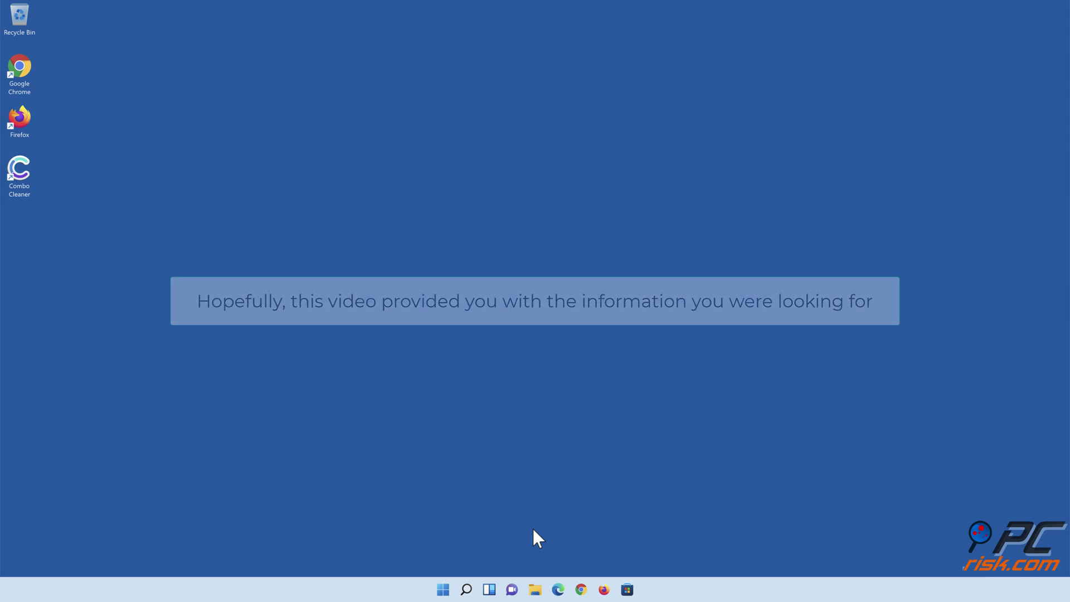
# Open Combo Cleaner, run a Quick Scan, move all detected threats to quarantine, and dismiss the scan summary.
pyautogui.doubleClick(20, 177)
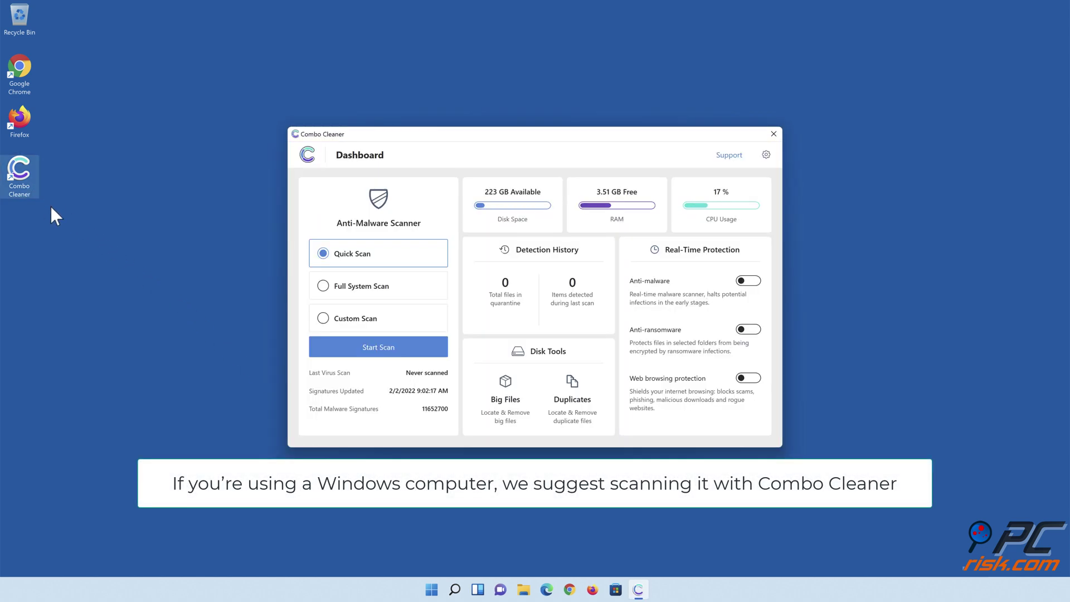
pyautogui.click(378, 356)
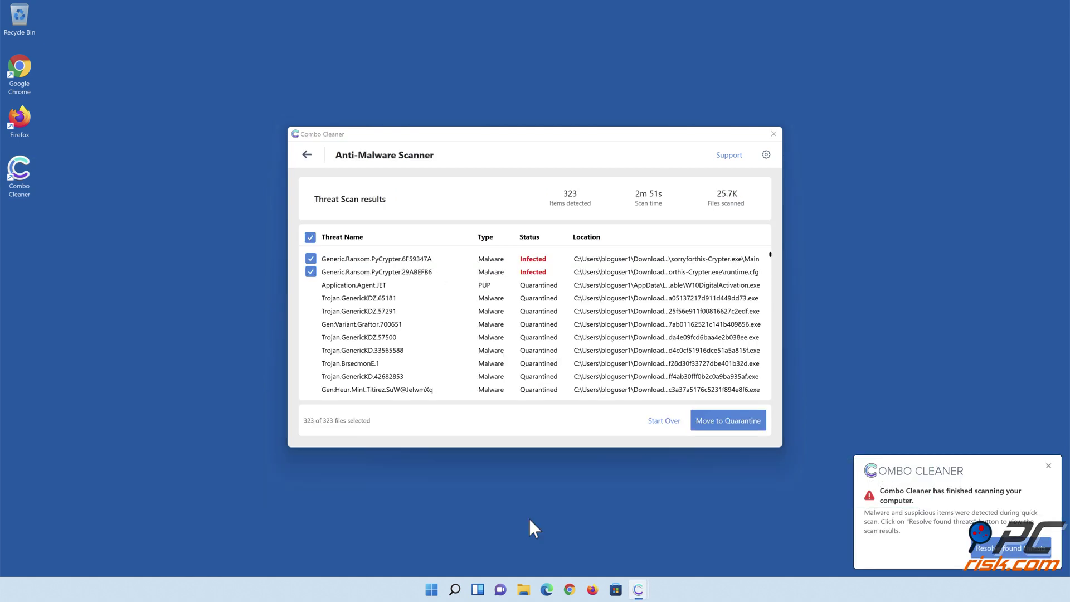
pyautogui.click(725, 432)
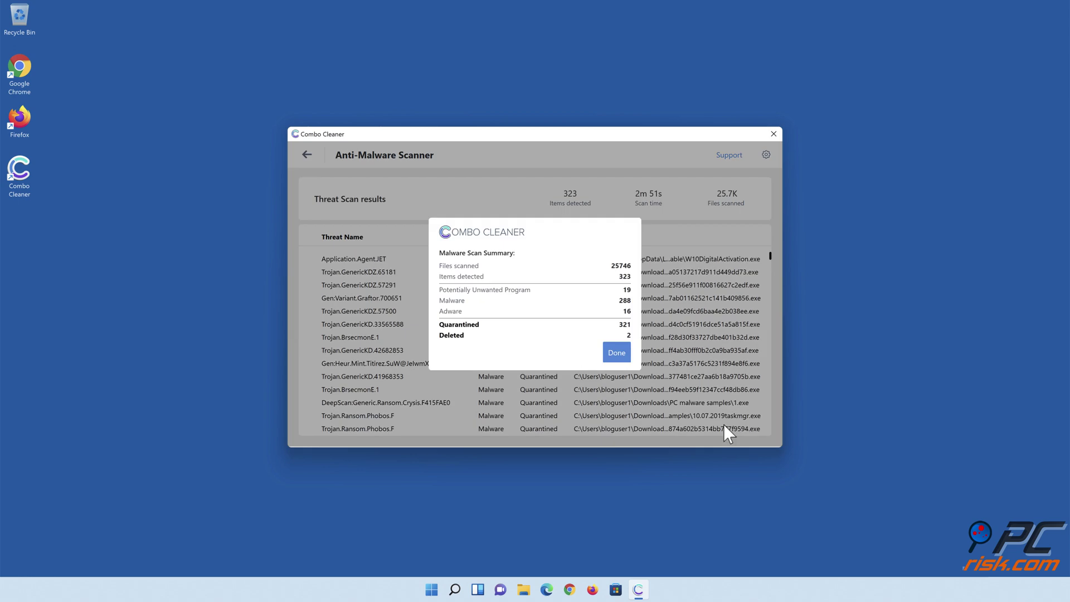
pyautogui.click(615, 358)
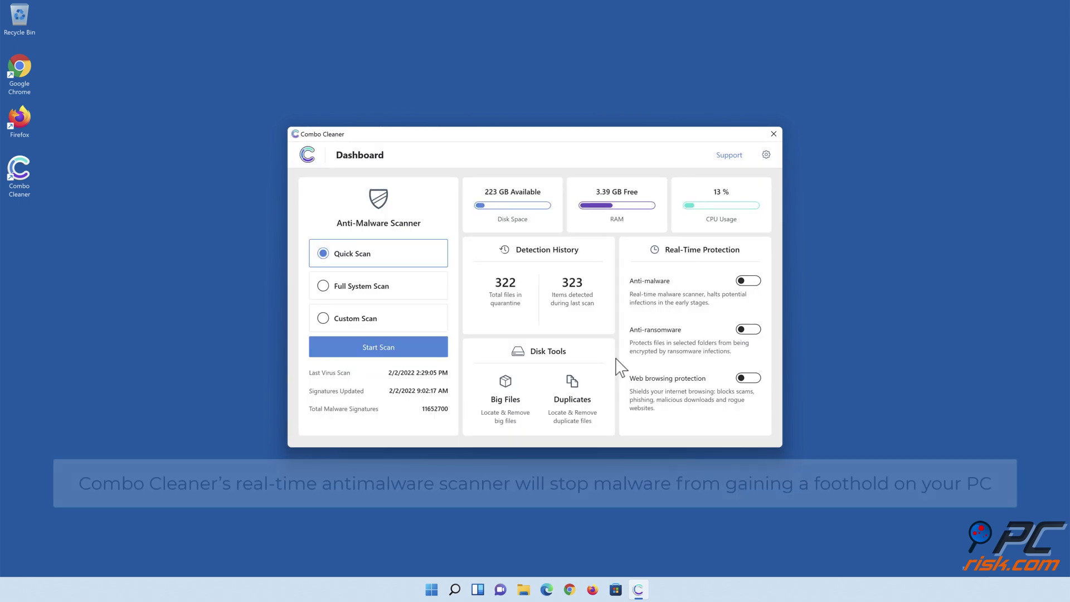
# Turn on real-time Anti-malware and Anti-ransomware protection, adding the Documents folder from Libraries as a protected folder.
pyautogui.click(747, 282)
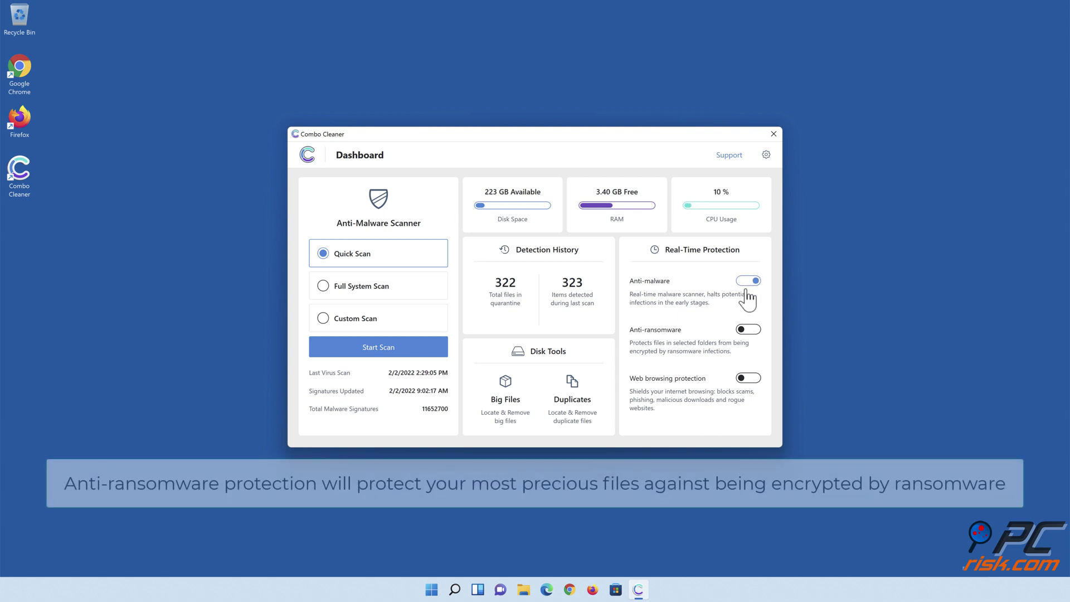
pyautogui.click(749, 330)
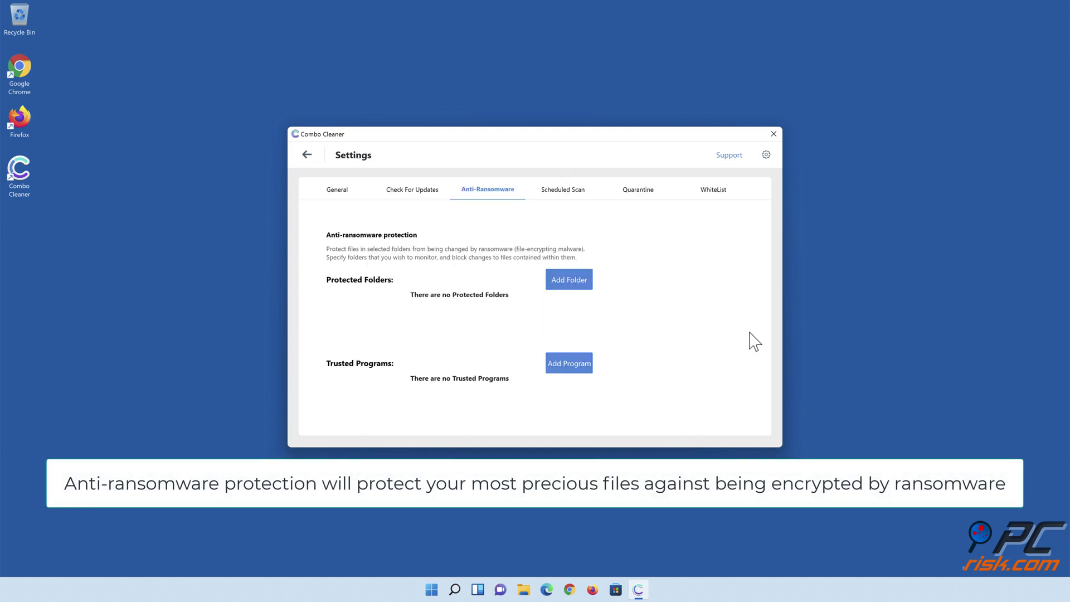
pyautogui.click(570, 285)
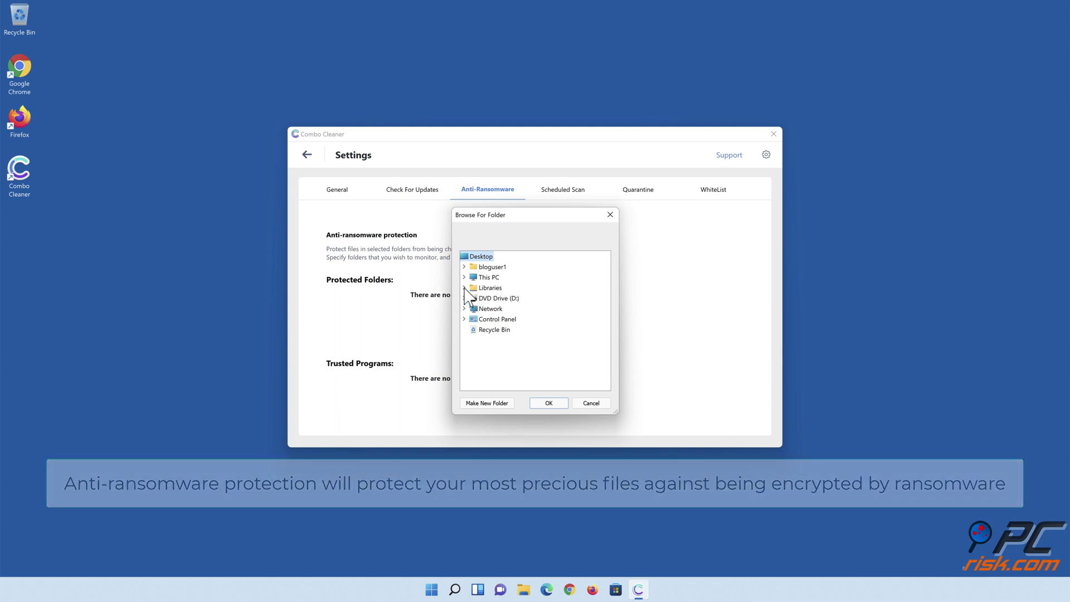
pyautogui.click(464, 288)
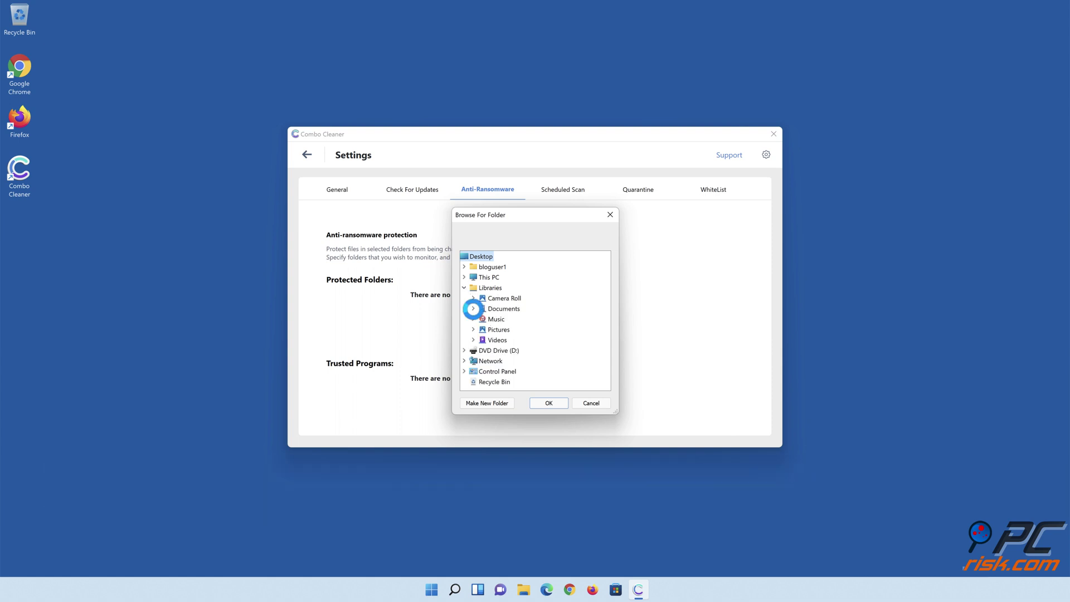
pyautogui.click(474, 309)
pyautogui.click(509, 320)
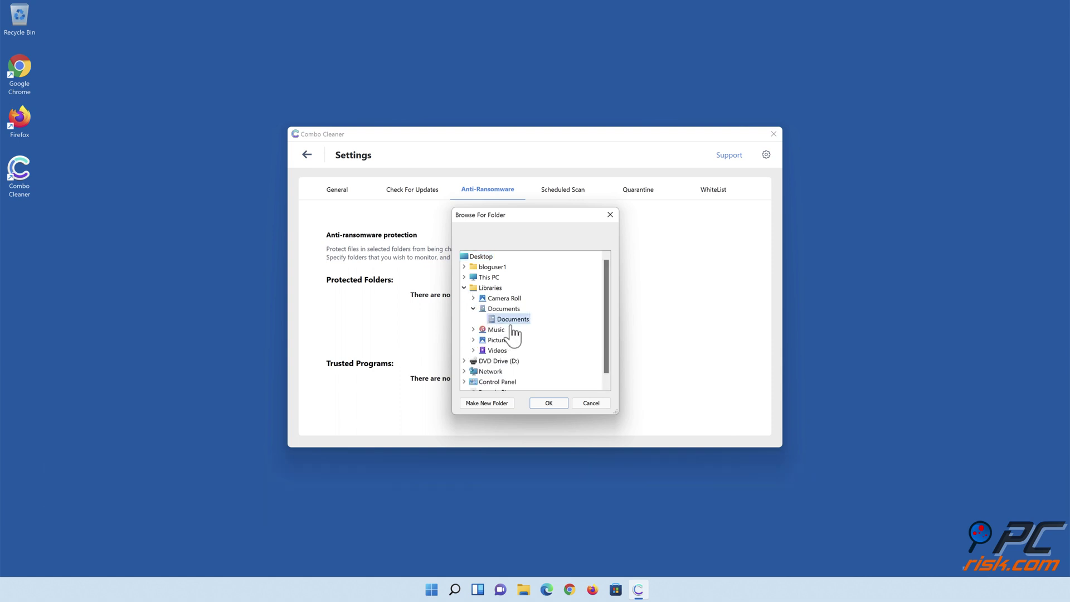
pyautogui.click(549, 403)
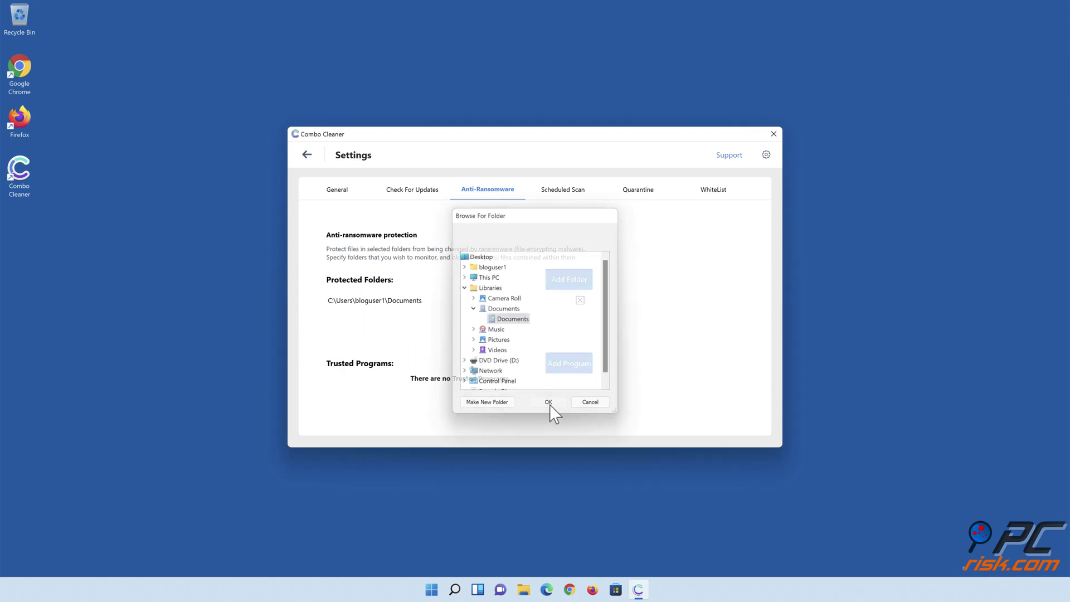
# Return to the Combo Cleaner dashboard, turn on Web browsing protection, and close the program.
pyautogui.click(310, 158)
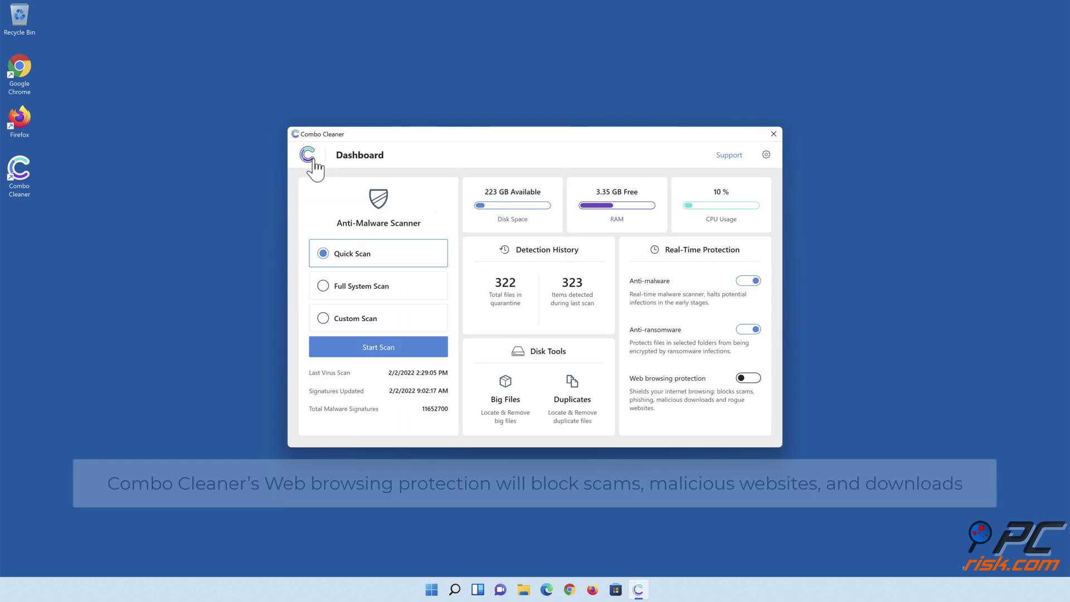
pyautogui.click(748, 383)
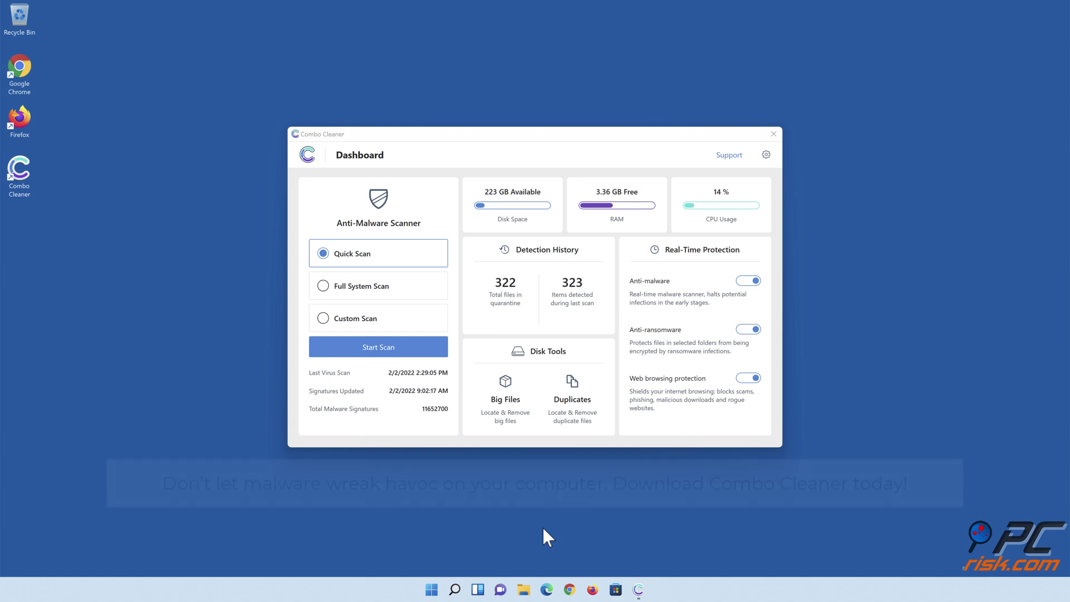
pyautogui.click(774, 135)
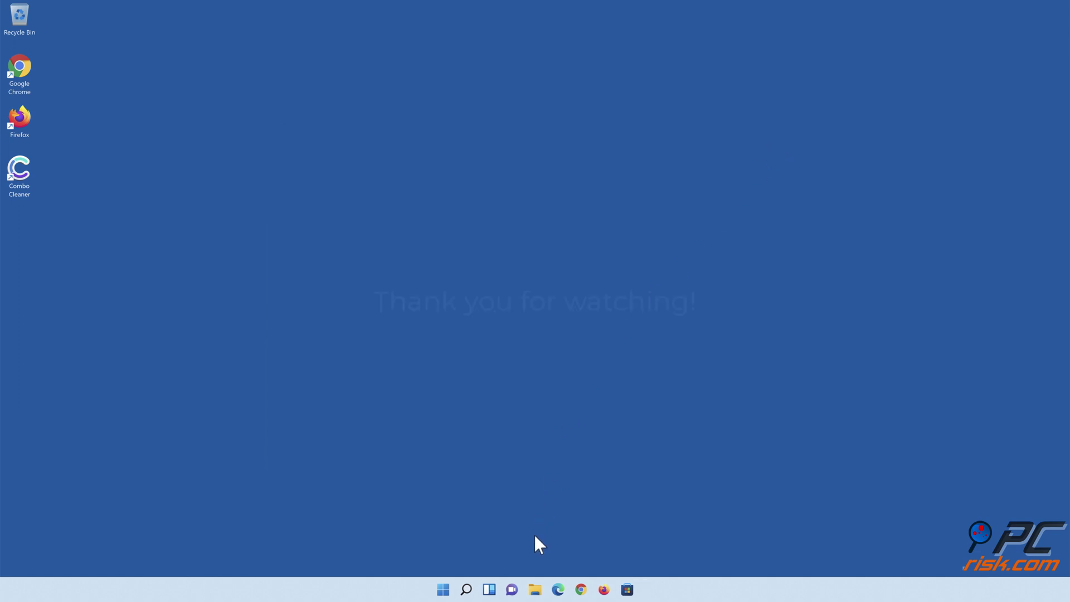